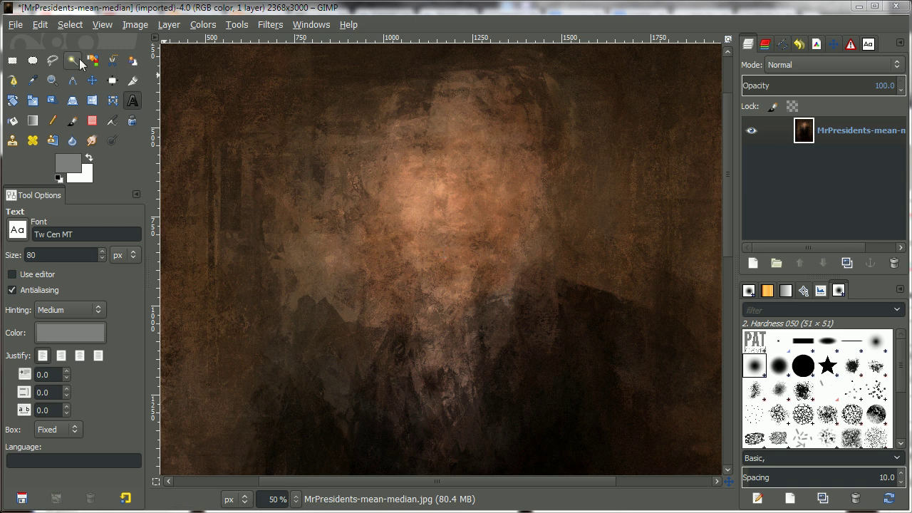
# Step: Create a new blank image from the 640x480 template
pyautogui.click(19, 29)
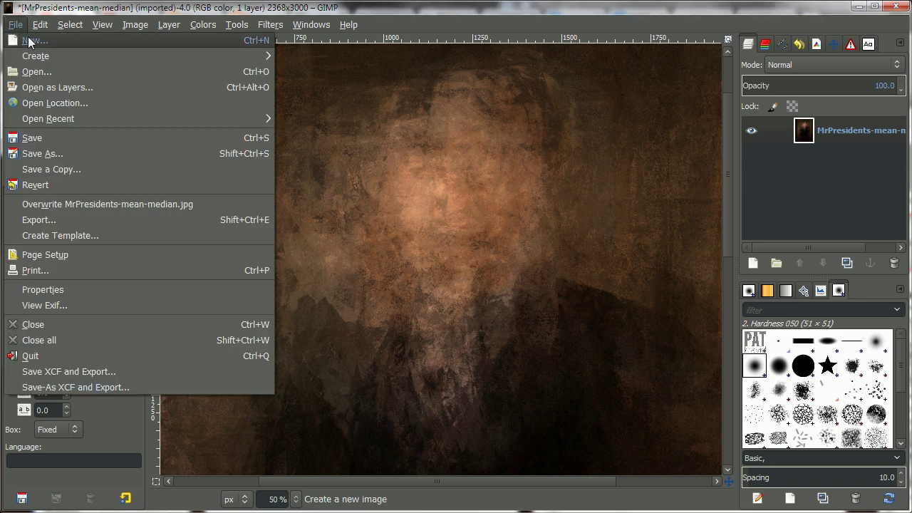
pyautogui.click(37, 43)
pyautogui.click(158, 35)
pyautogui.click(157, 36)
pyautogui.click(158, 178)
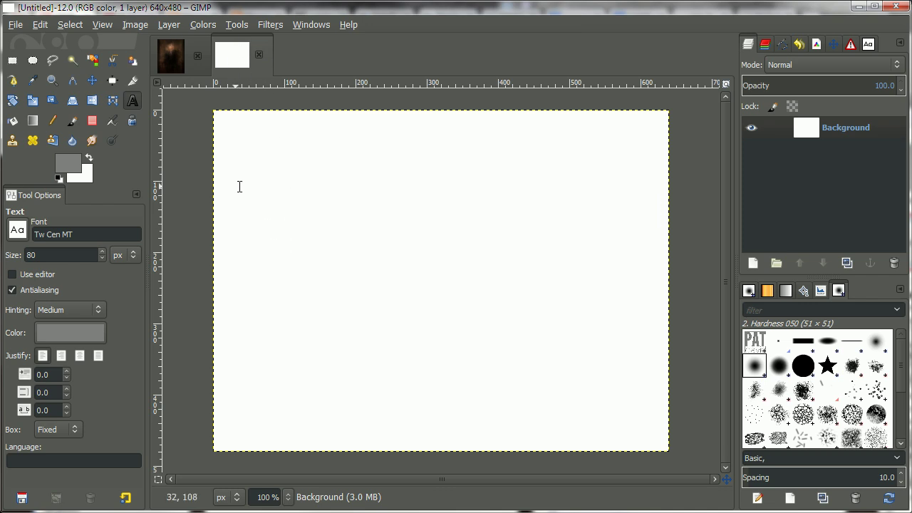
# Step: Keep the foreground colour at mid grey 808080 with brightness 50
pyautogui.click(69, 164)
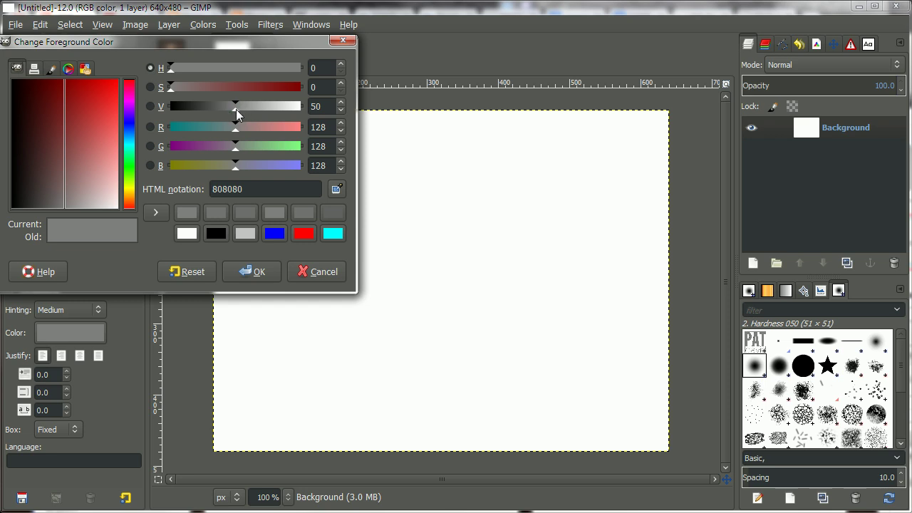
pyautogui.moveTo(236, 110); pyautogui.dragTo(235, 112)
pyautogui.click(339, 111)
pyautogui.click(261, 273)
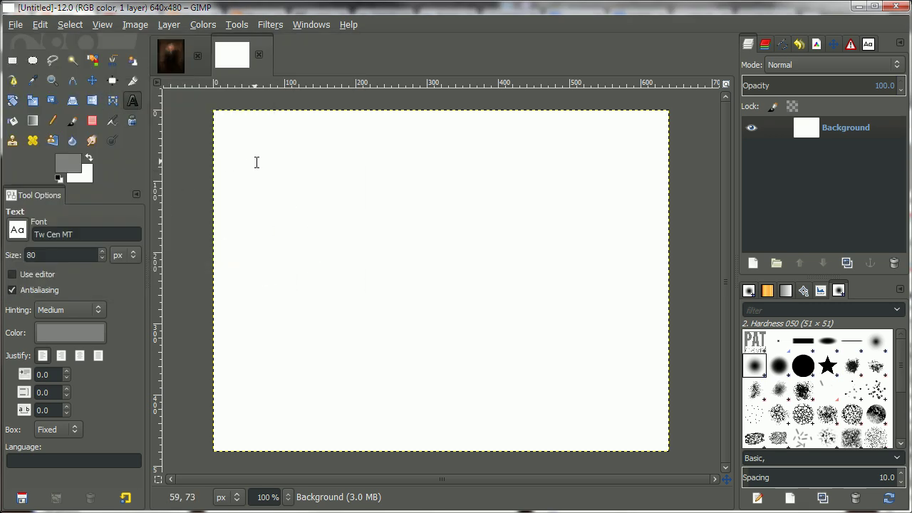
# Step: Type the grey text '© PAT DAVID' in a text box near the canvas top-left
pyautogui.moveTo(232, 168); pyautogui.dragTo(591, 319)
pyautogui.write('PAT DAVID')
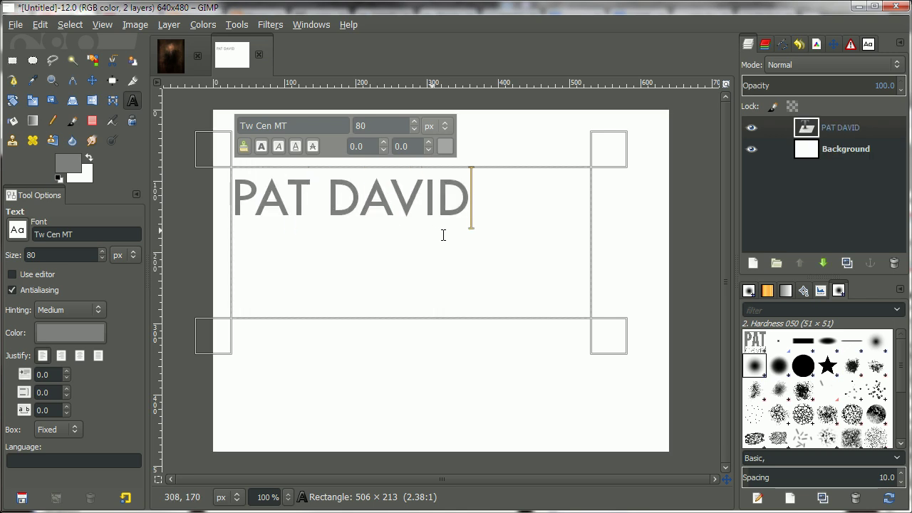
pyautogui.click(233, 198)
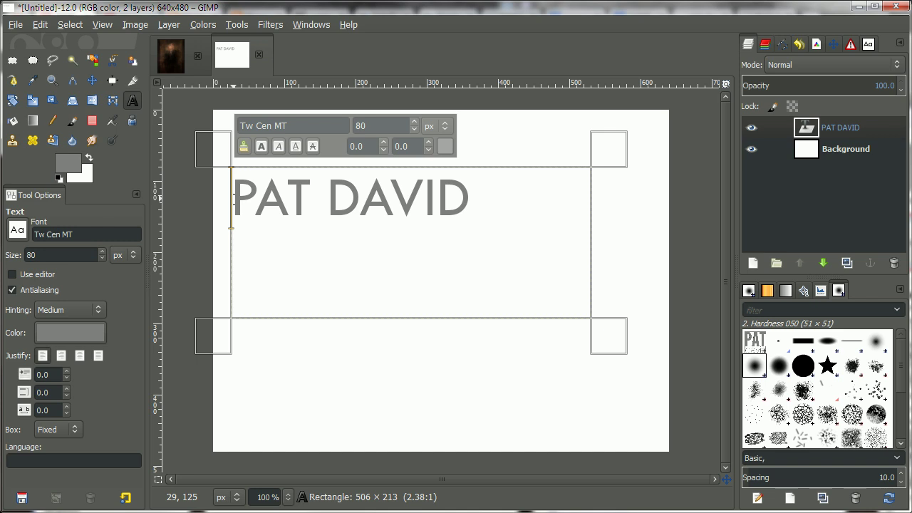
pyautogui.write('©')
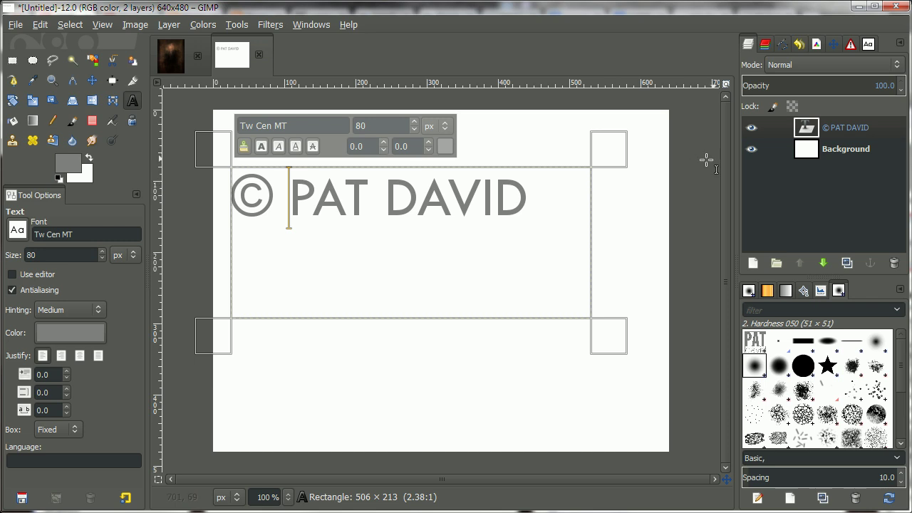
# Step: Hide the Background layer and duplicate the © PAT DAVID text layer, selecting the original
pyautogui.click(751, 149)
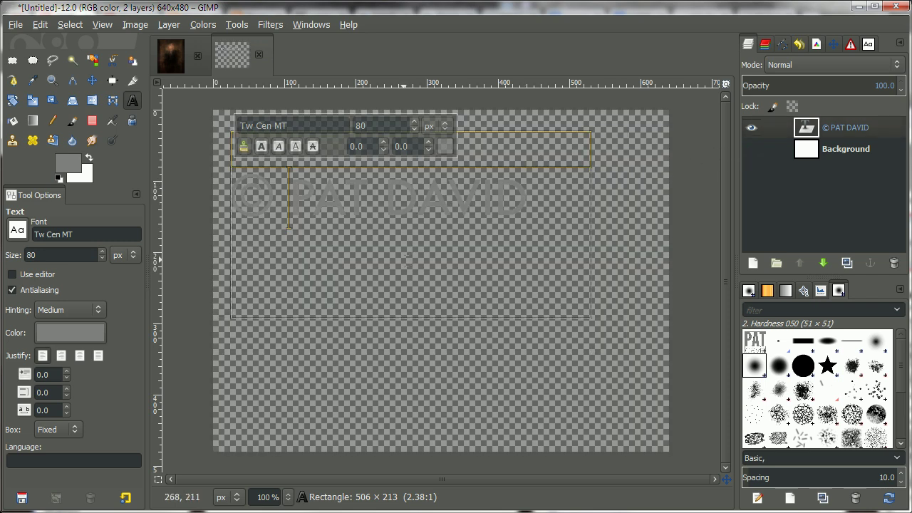
pyautogui.press('+')
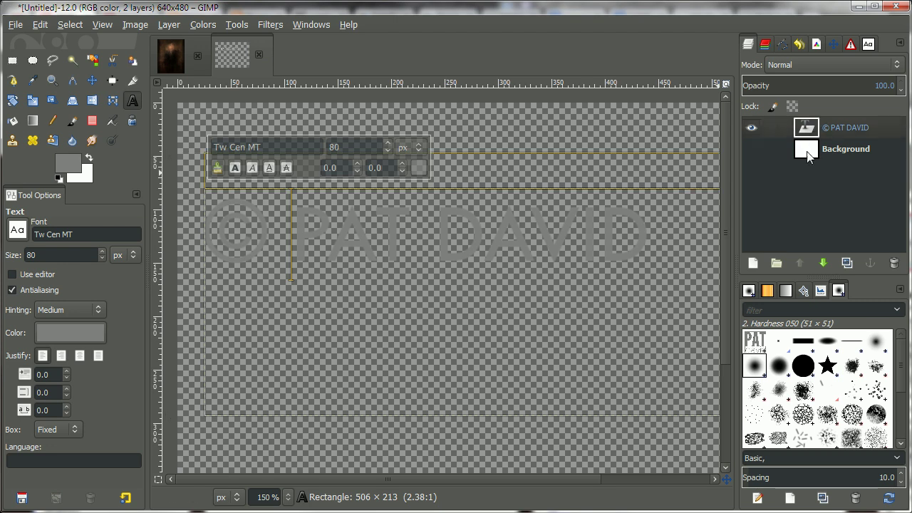
pyautogui.rightClick(813, 133)
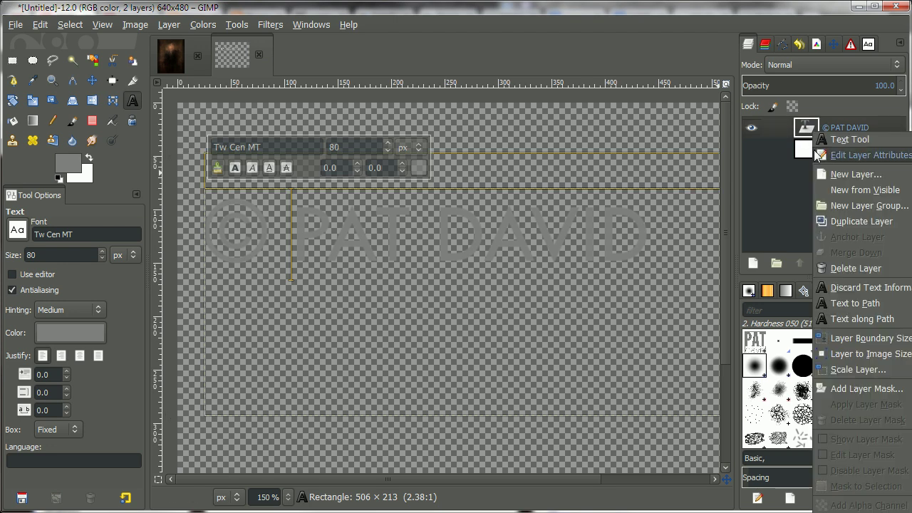
pyautogui.click(826, 223)
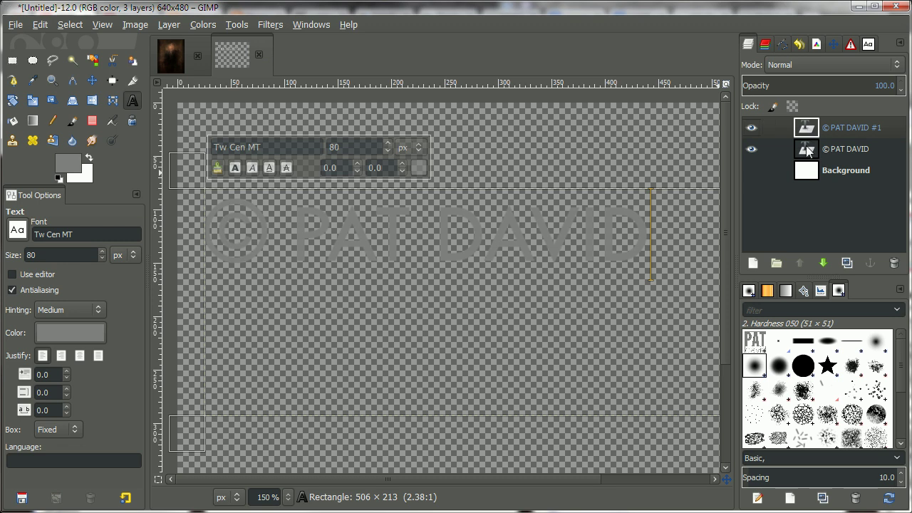
pyautogui.click(807, 154)
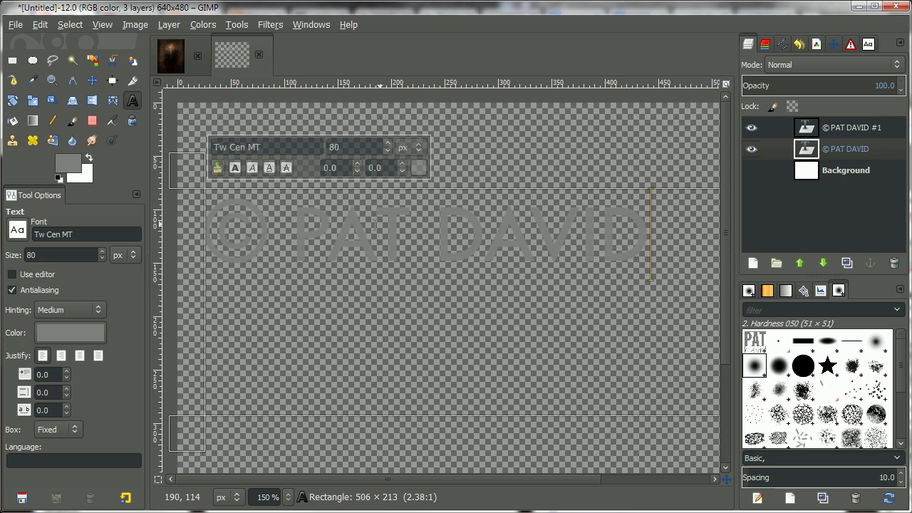
# Step: Turn the lower text copy fully white with Levels output black at 255
pyautogui.click(204, 26)
pyautogui.click(238, 118)
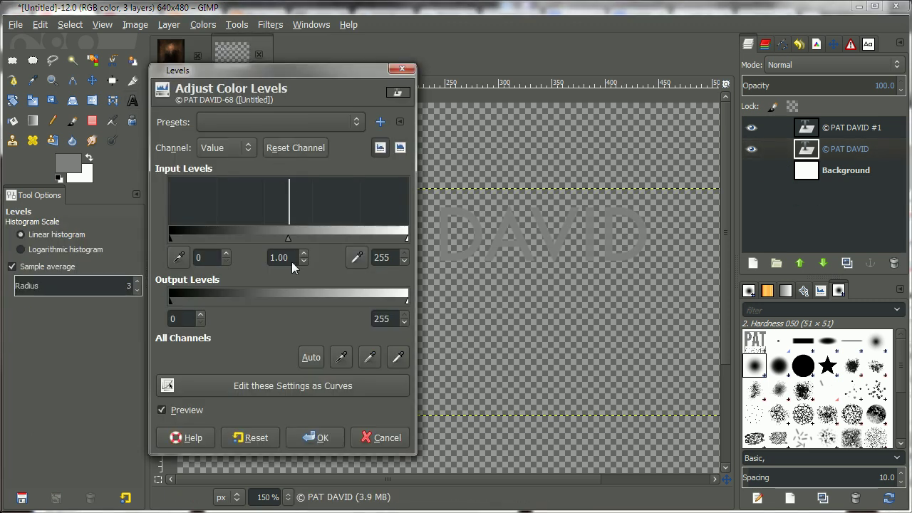
pyautogui.moveTo(169, 299); pyautogui.dragTo(409, 299)
pyautogui.click(318, 438)
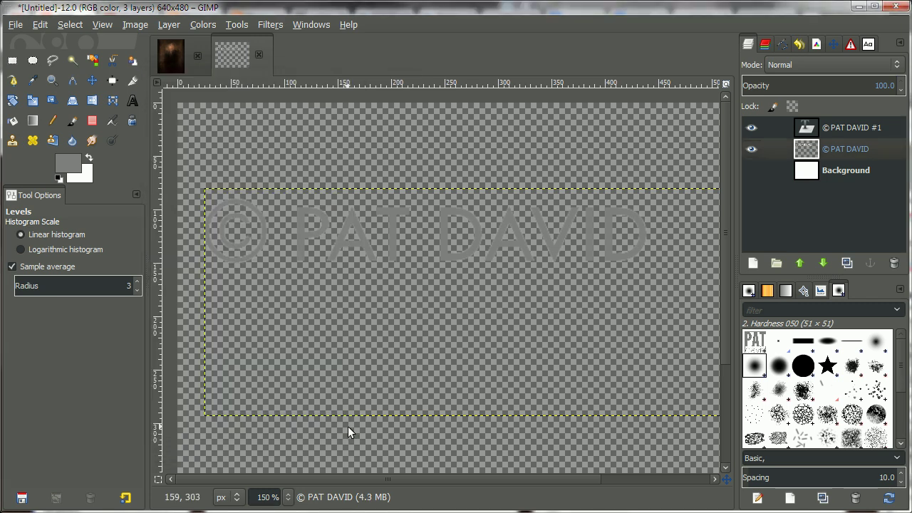
pyautogui.click(751, 128)
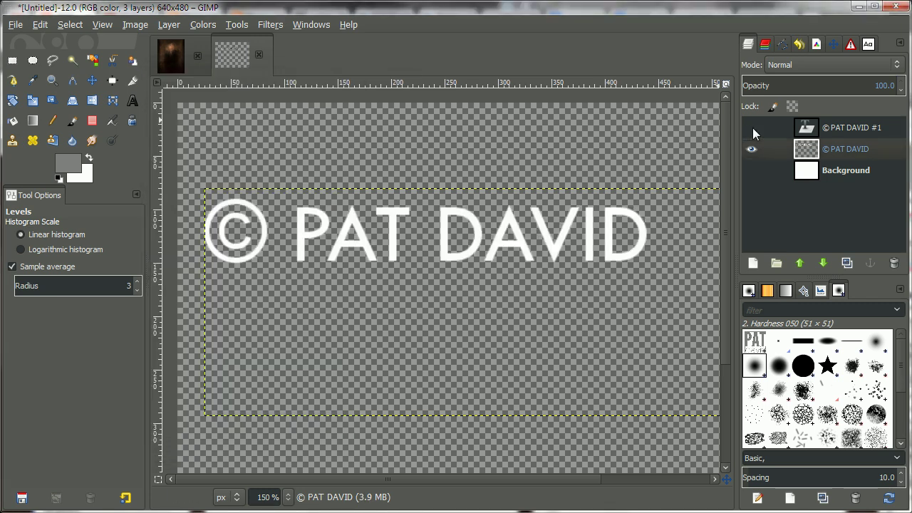
pyautogui.click(752, 127)
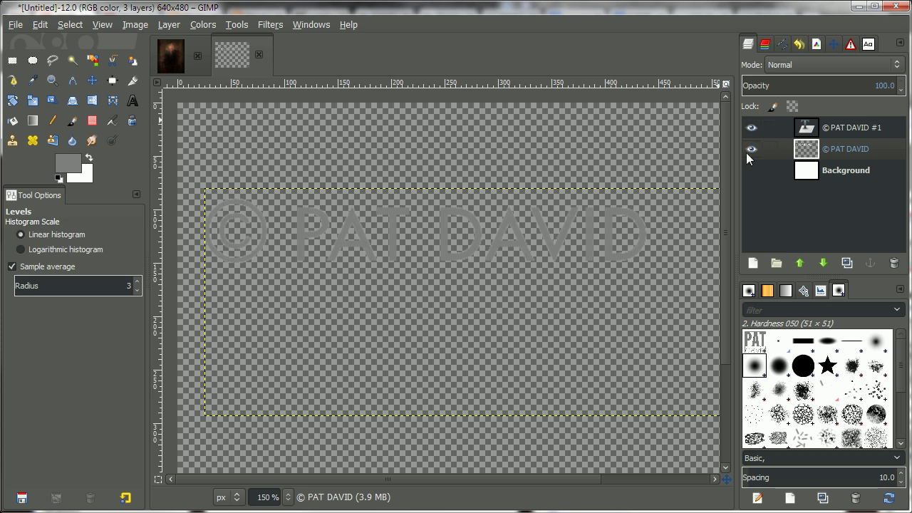
# Step: Apply Filters > Blur > Blur to the white text layer
pyautogui.click(276, 24)
pyautogui.moveTo(350, 107)
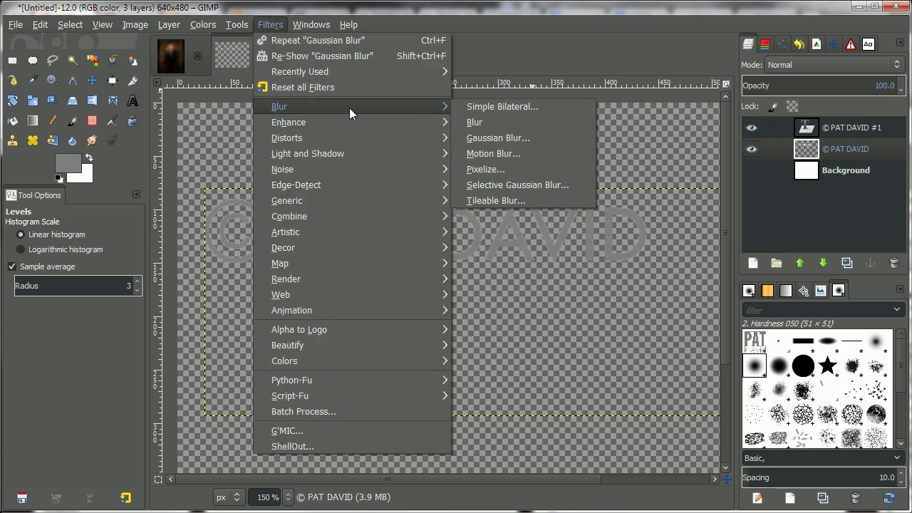
pyautogui.click(505, 120)
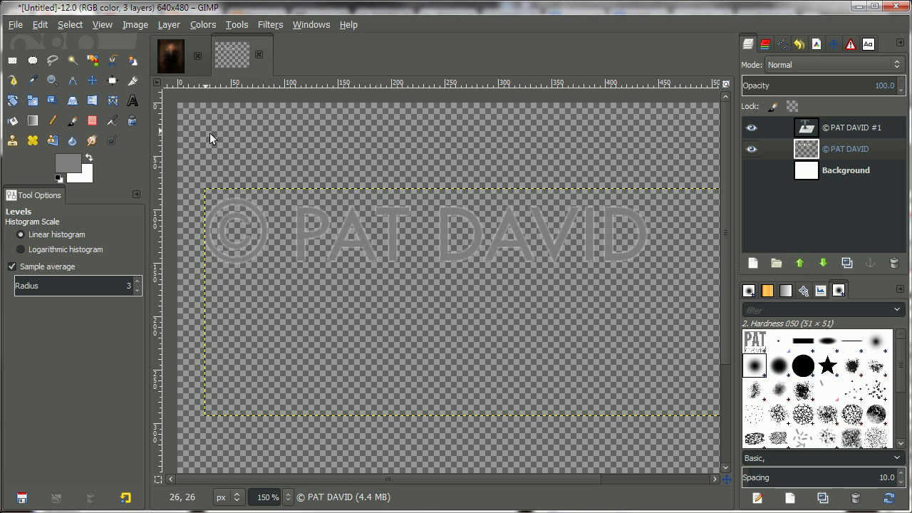
pyautogui.click(92, 79)
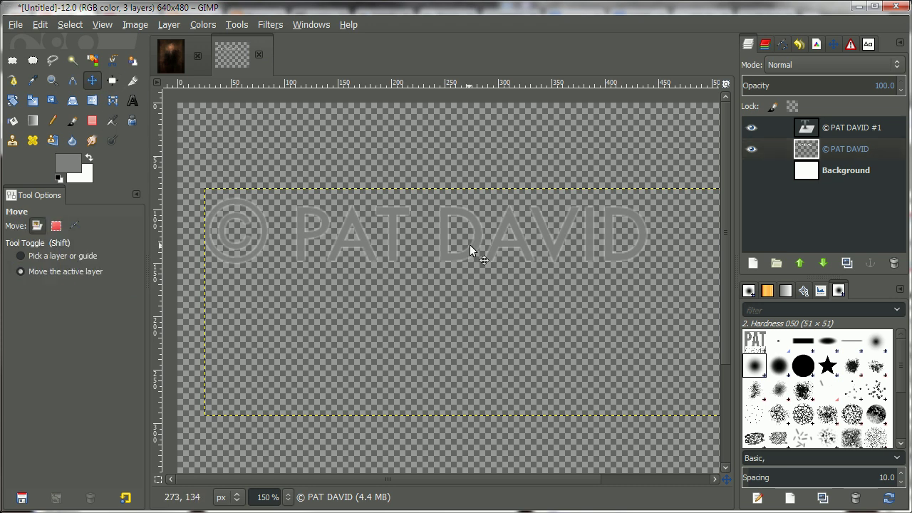
# Step: Nudge the white blurred text 1 px right and 2 px down for an emboss highlight
pyautogui.moveTo(476, 238); pyautogui.dragTo(477, 240)
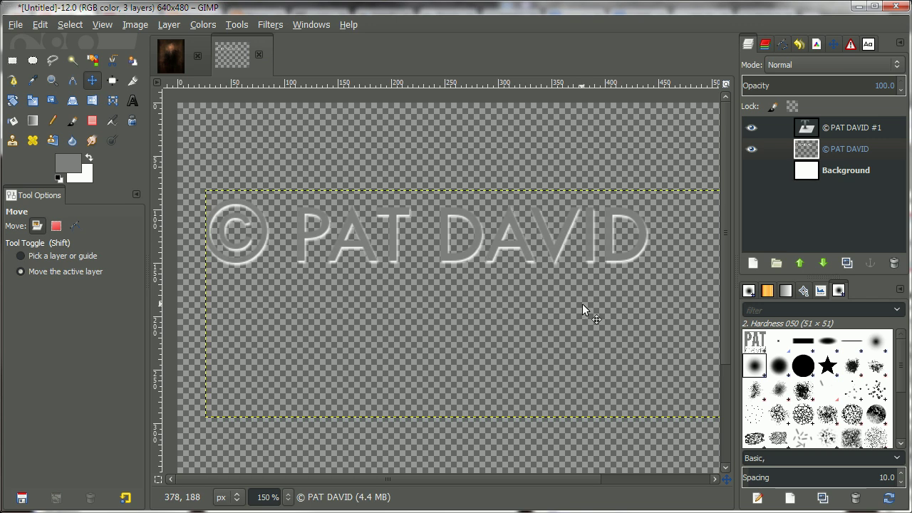
pyautogui.press('1')
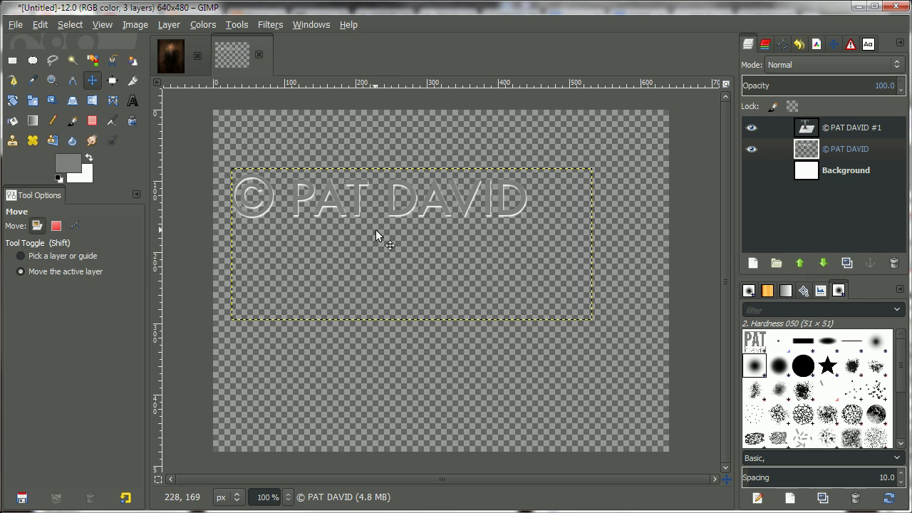
pyautogui.scroll(1, 460, 253)
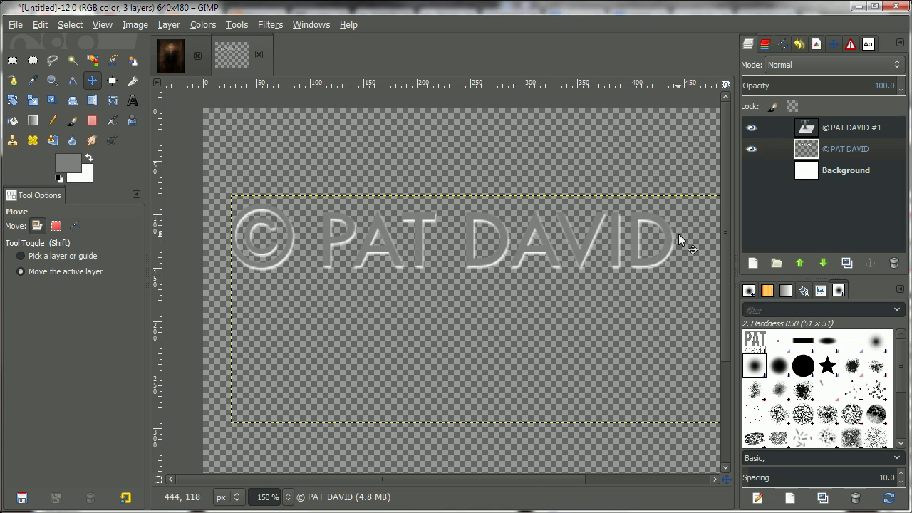
# Step: Duplicate the blurred text layer and darken the copy to black with Levels
pyautogui.rightClick(806, 153)
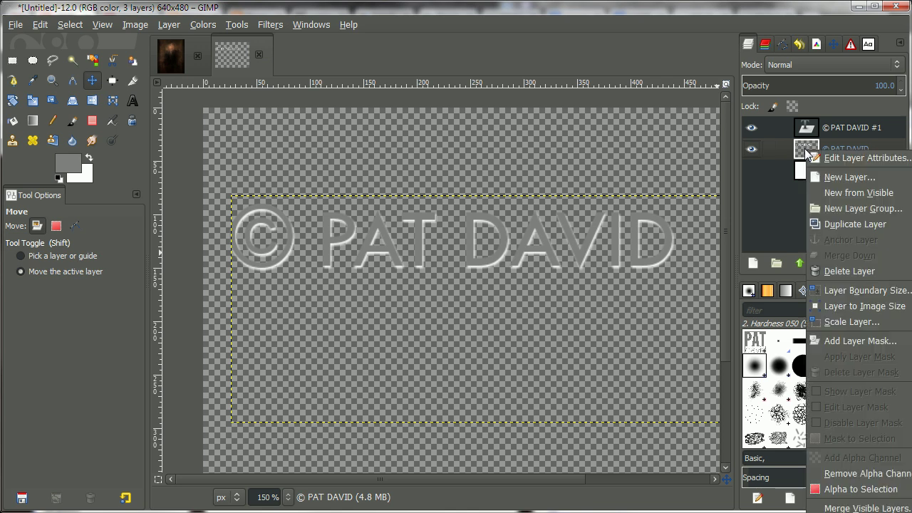
pyautogui.click(844, 223)
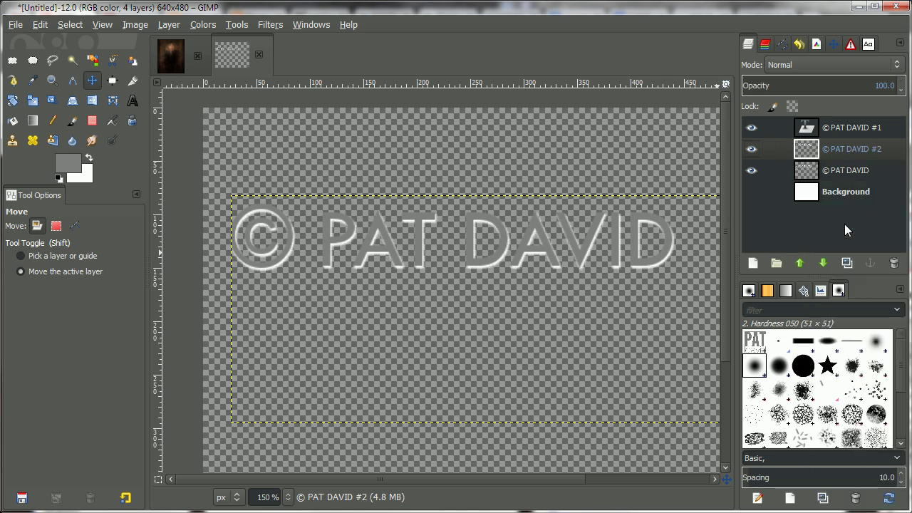
pyautogui.click(200, 25)
pyautogui.click(238, 119)
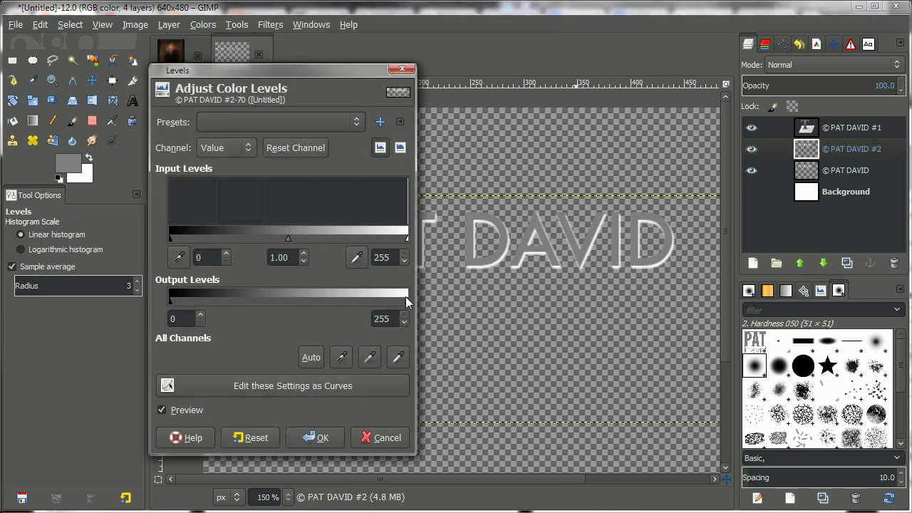
pyautogui.moveTo(405, 296); pyautogui.dragTo(167, 301)
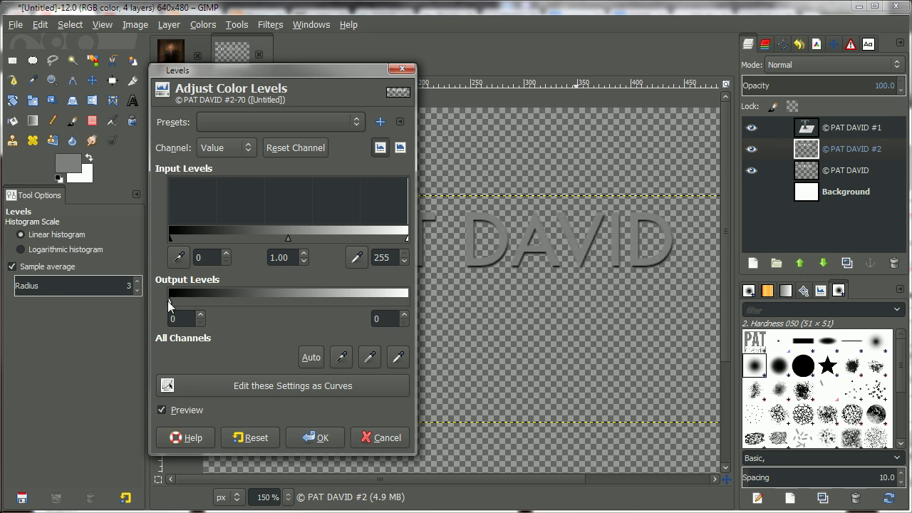
pyautogui.click(315, 437)
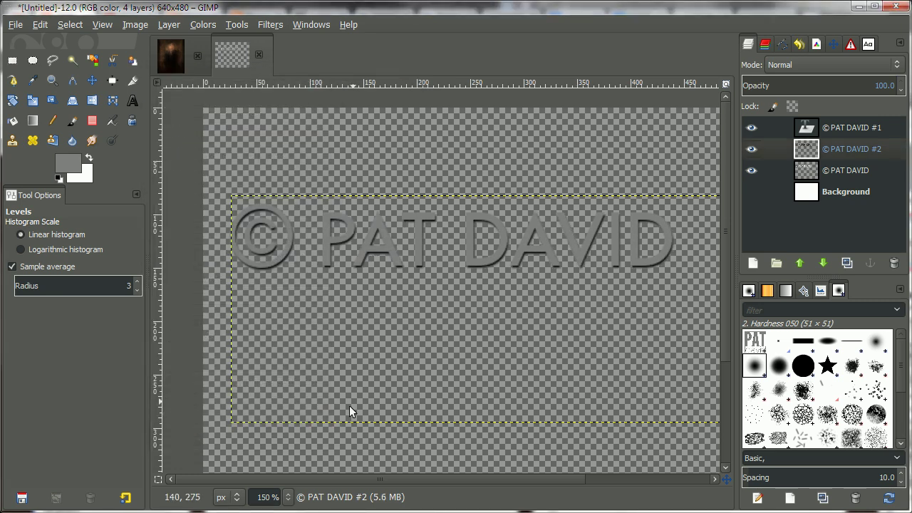
# Step: Shift the black copy © PAT DAVID #2 about 2 px up and left as a shadow
pyautogui.click(92, 81)
pyautogui.moveTo(389, 250); pyautogui.dragTo(387, 248)
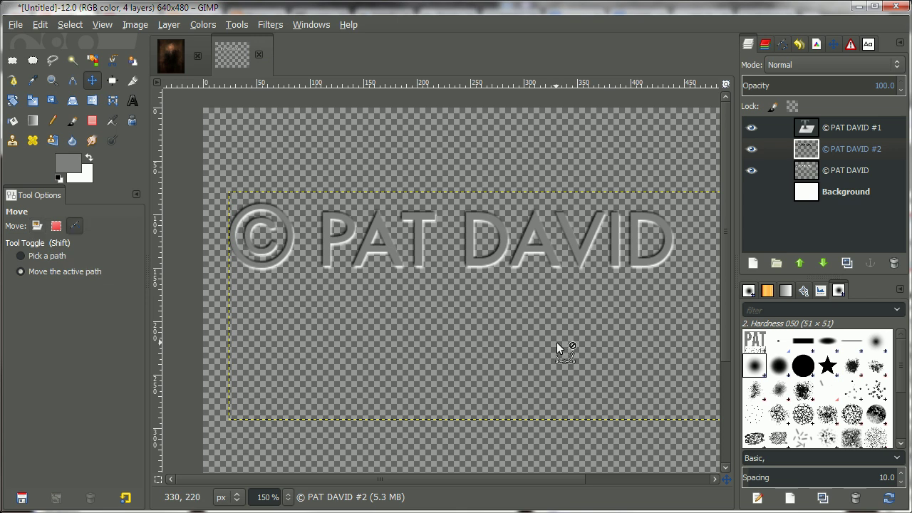
pyautogui.press('1')
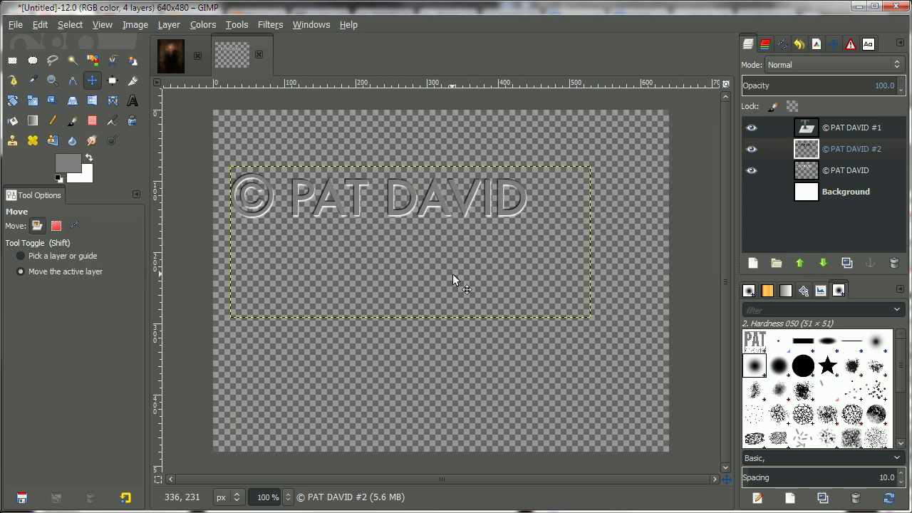
pyautogui.moveTo(424, 244); pyautogui.dragTo(472, 271)
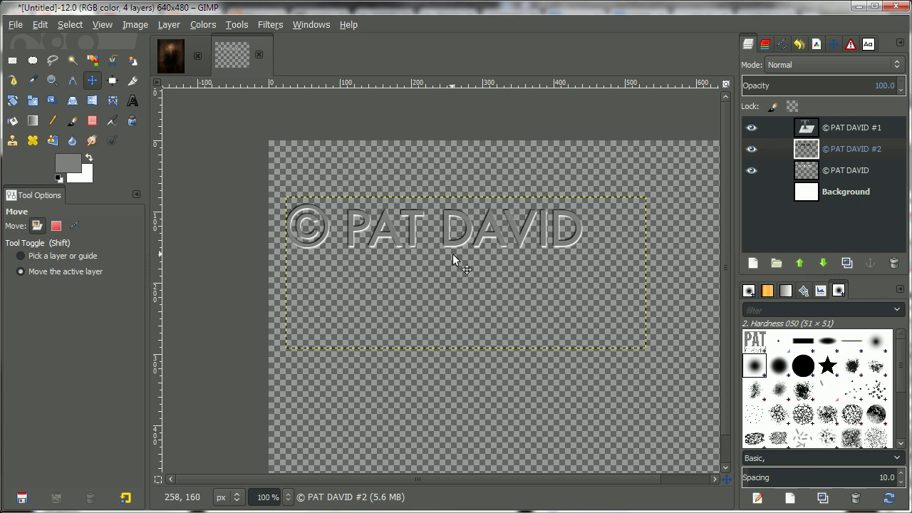
# Step: Merge all visible text layers into one new layer with New from Visible
pyautogui.rightClick(805, 128)
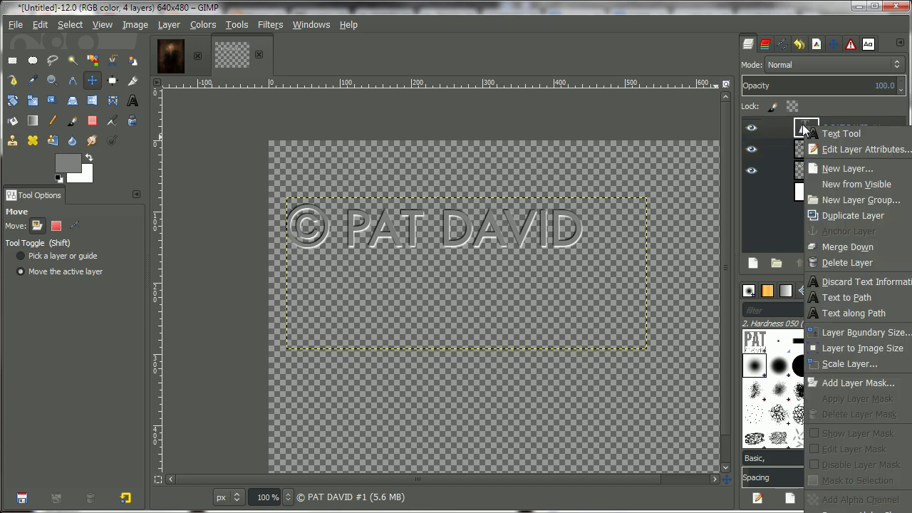
pyautogui.click(851, 185)
pyautogui.scroll(1, 374, 240)
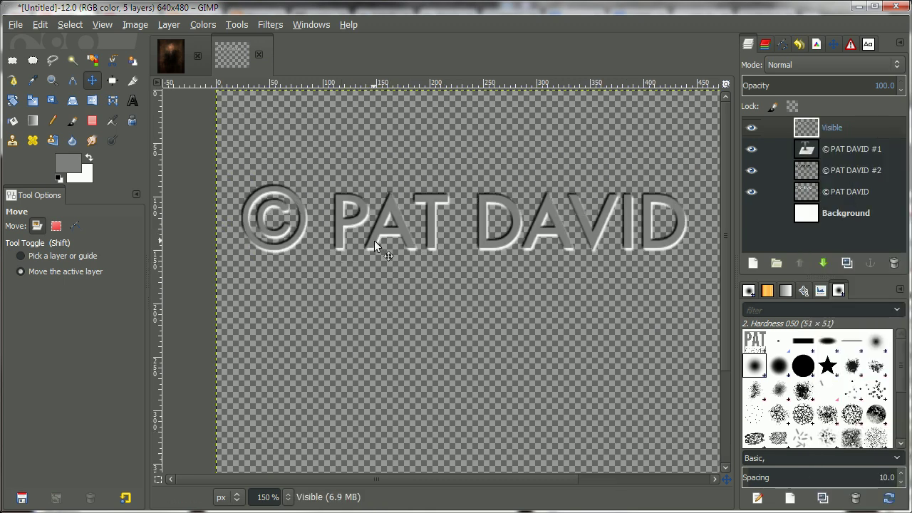
pyautogui.scroll(-1, 395, 231)
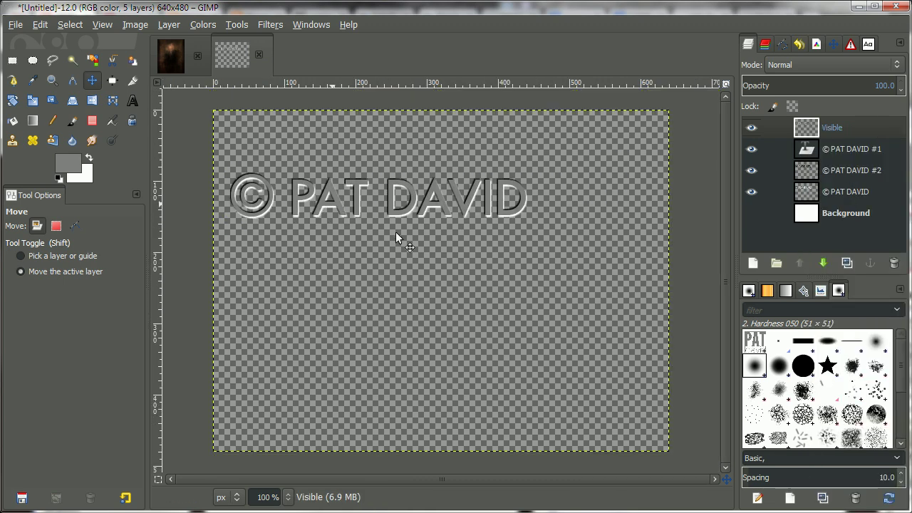
# Step: Crop the image to a 460×111 selection around the text and copy the visible result
pyautogui.click(13, 61)
pyautogui.moveTo(220, 162); pyautogui.dragTo(547, 240)
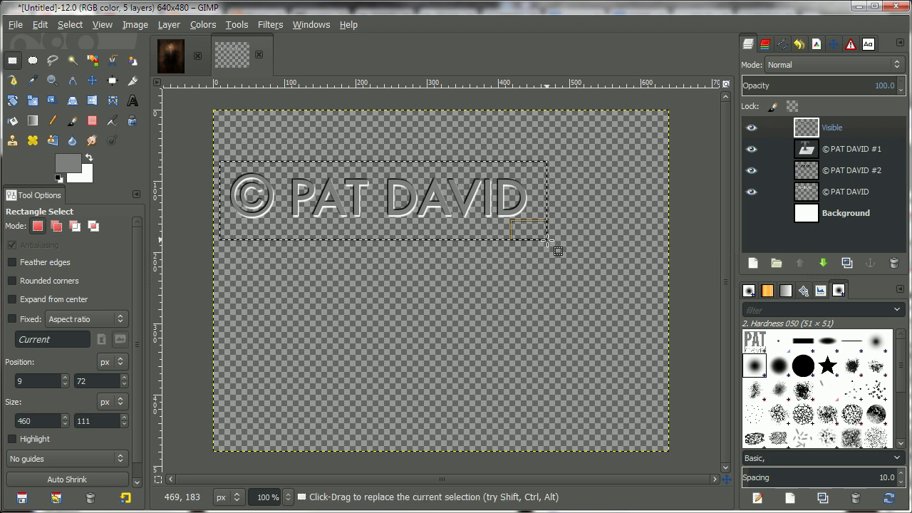
pyautogui.click(135, 24)
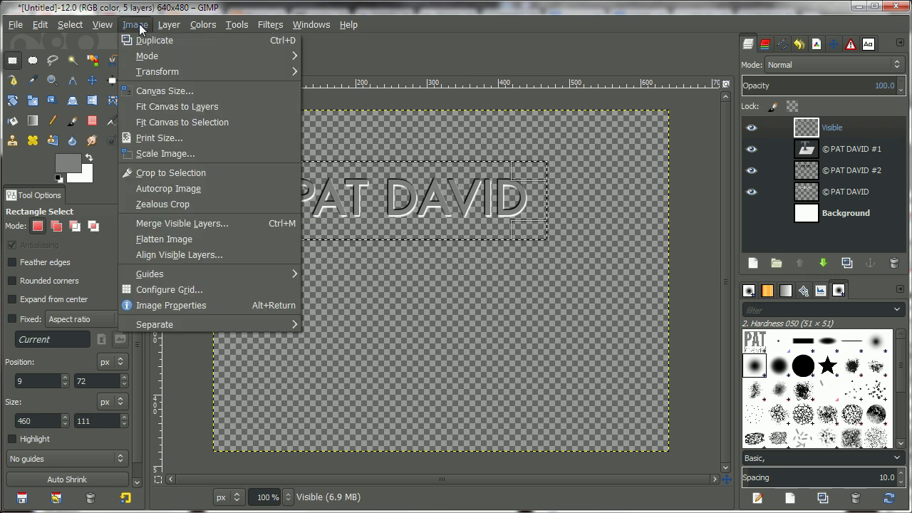
pyautogui.click(194, 171)
pyautogui.scroll(1, 568, 330)
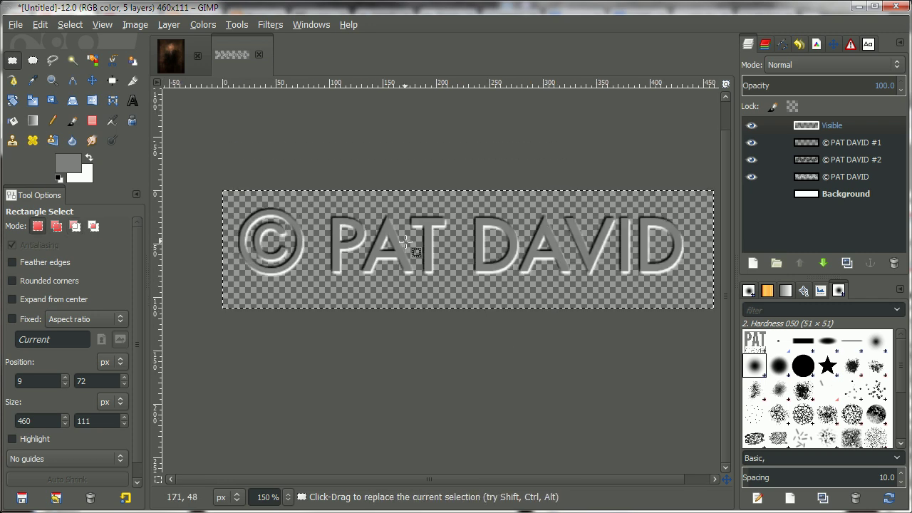
pyautogui.click(40, 24)
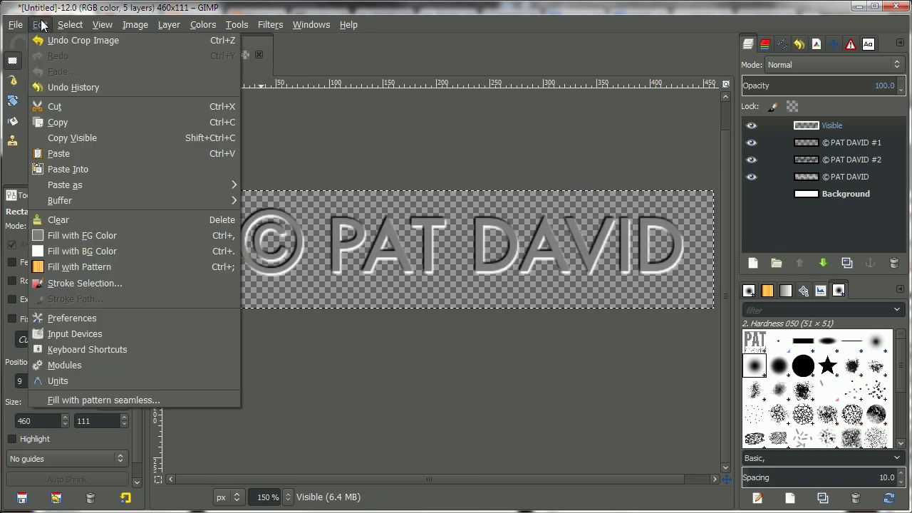
pyautogui.click(85, 126)
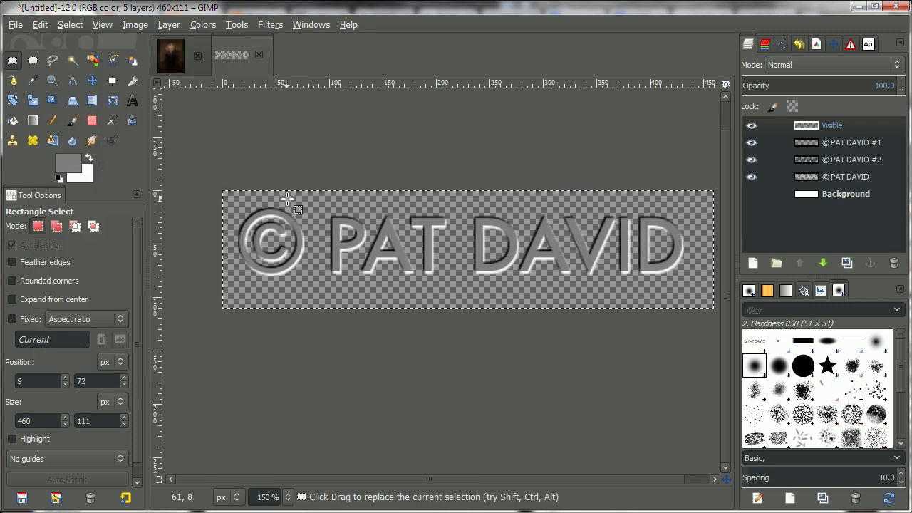
# Step: Paste the embossed text onto the brown portrait and move it higher
pyautogui.click(186, 62)
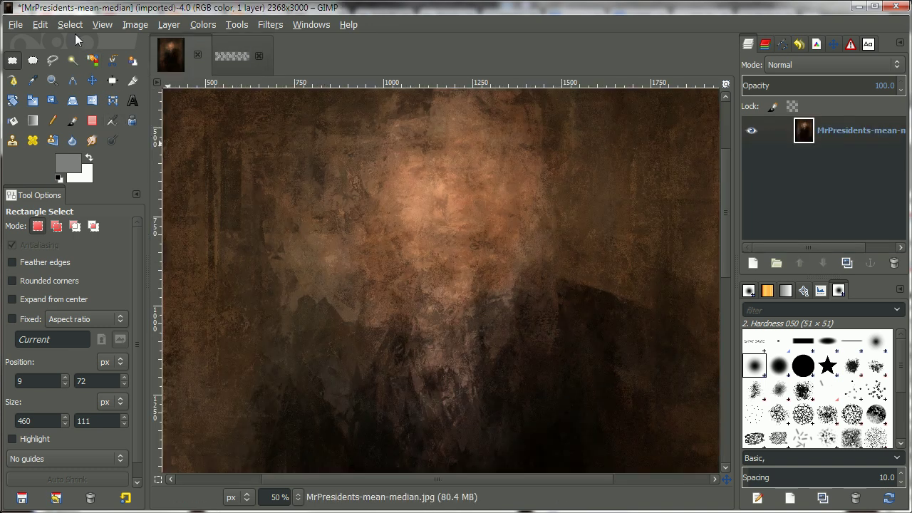
pyautogui.click(51, 23)
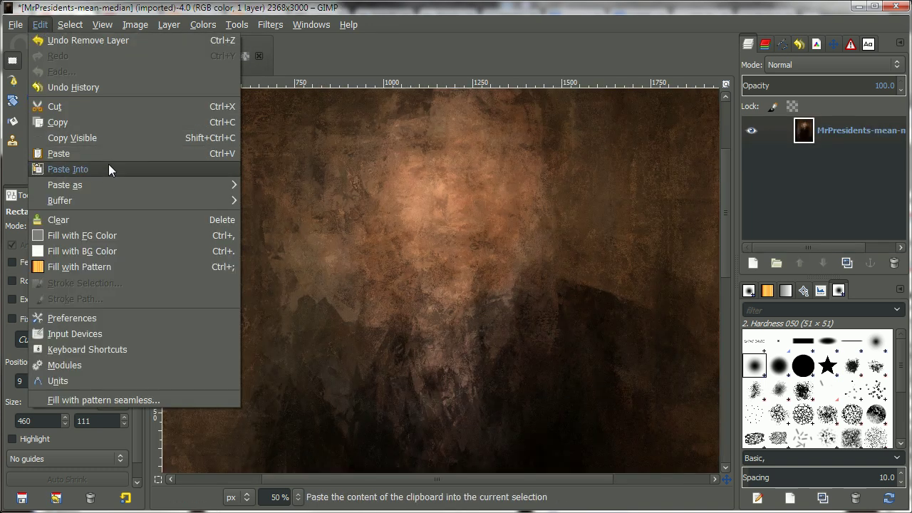
pyautogui.click(109, 153)
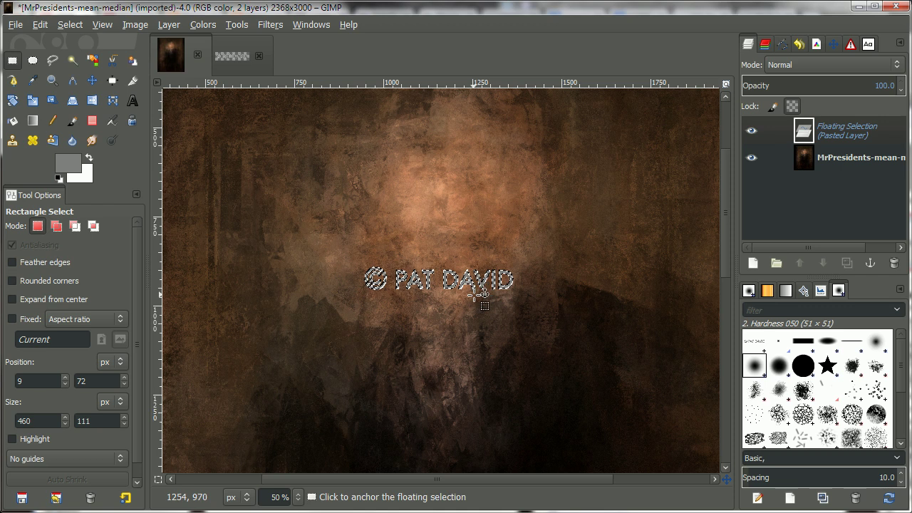
pyautogui.press('1')
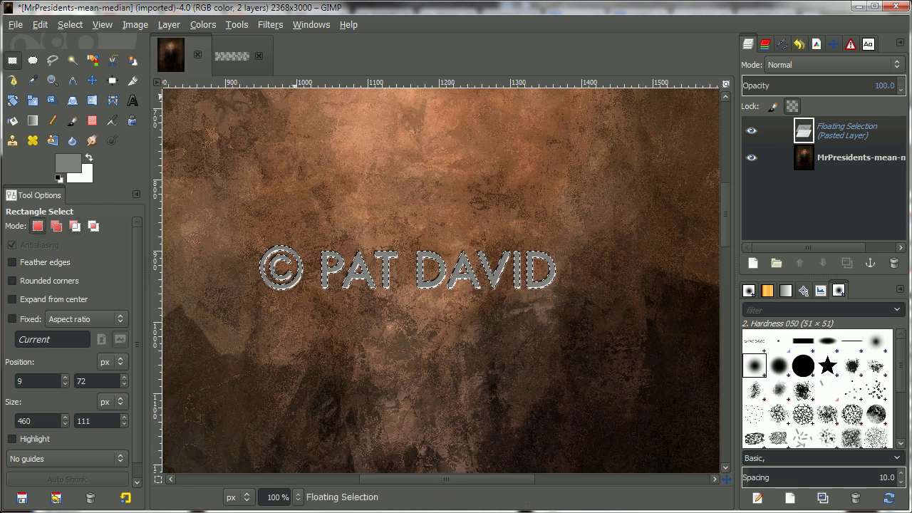
pyautogui.press('m')
pyautogui.keyDown('ctrl'); pyautogui.scroll(2, 392, 299); pyautogui.keyUp('ctrl')
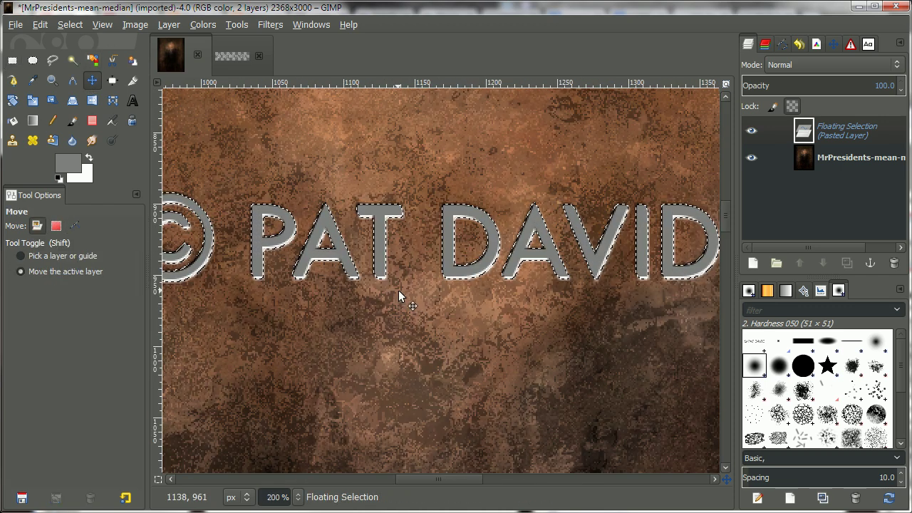
pyautogui.keyDown('ctrl'); pyautogui.scroll(-2, 398, 289); pyautogui.keyUp('ctrl')
pyautogui.moveTo(389, 272); pyautogui.dragTo(386, 208)
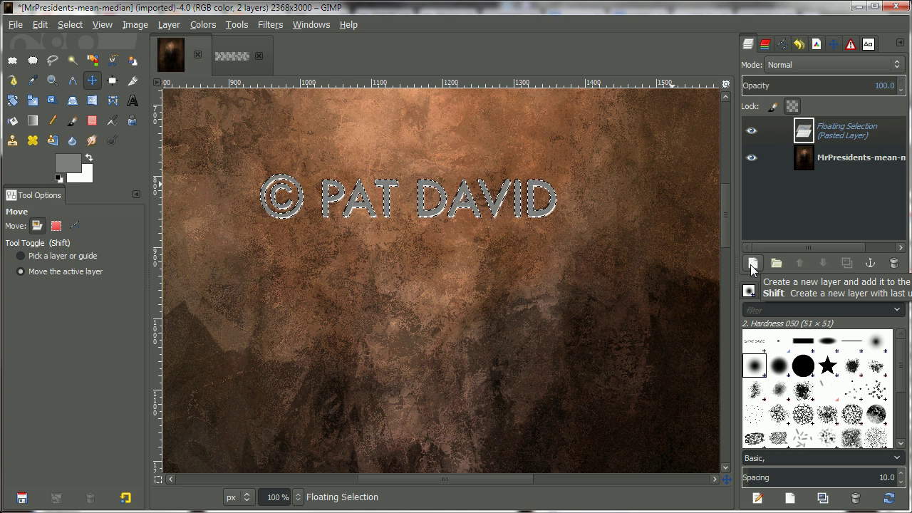
# Step: Make the paste its own layer in Overlay mode, positioned right of centre
pyautogui.click(752, 264)
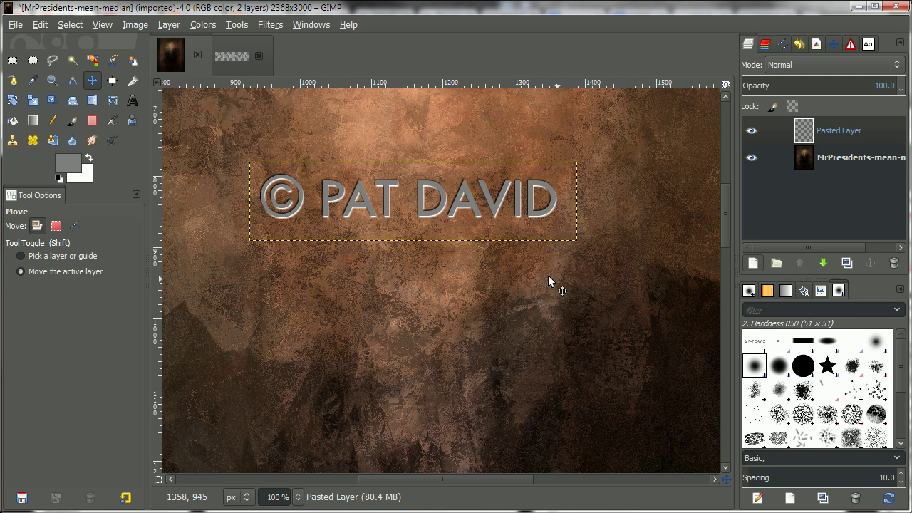
pyautogui.scroll(2, 563, 299)
pyautogui.hscroll(-1, 565, 326)
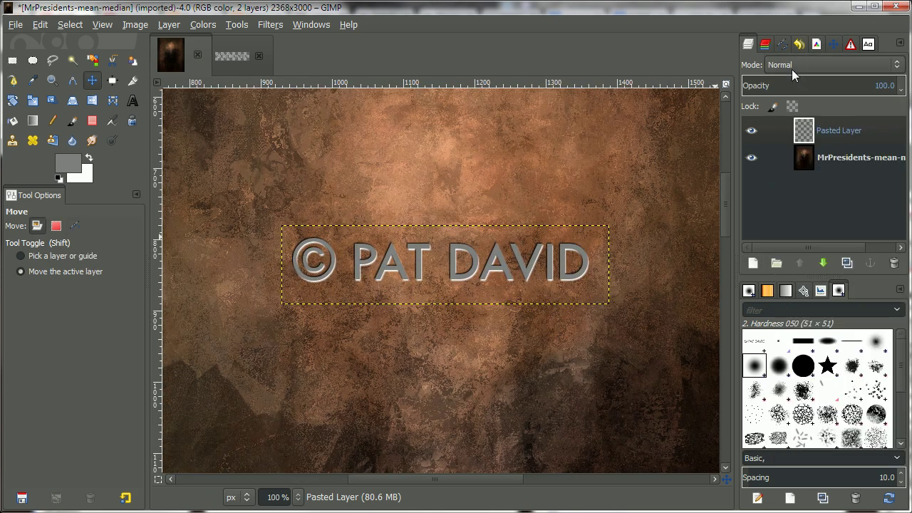
pyautogui.click(792, 69)
pyautogui.click(795, 243)
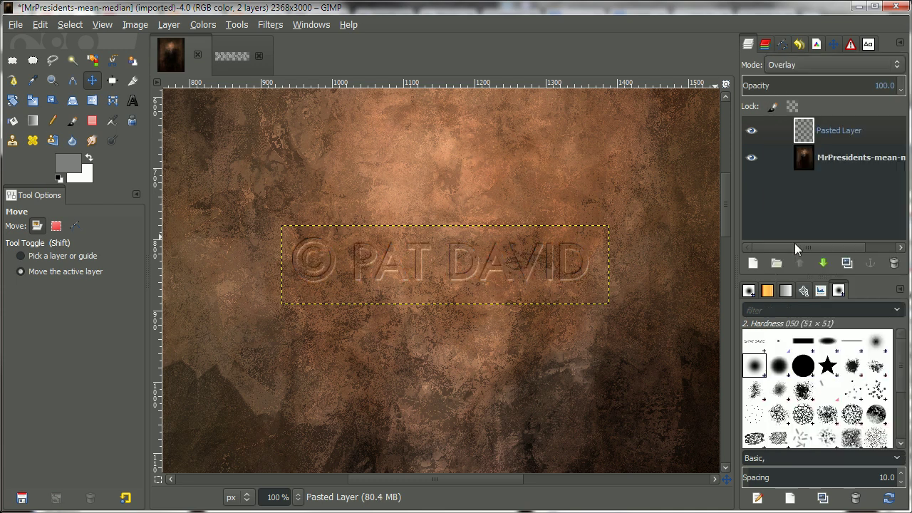
pyautogui.scroll(1, 514, 272)
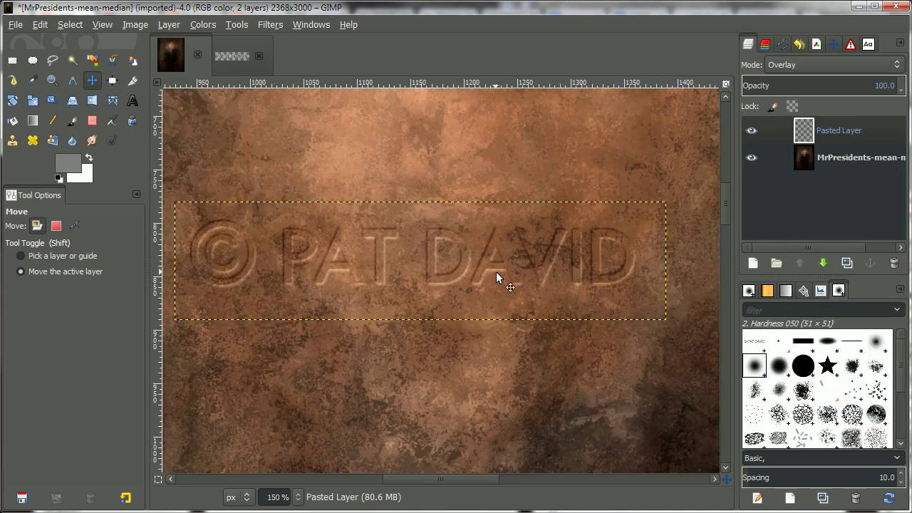
pyautogui.scroll(-2, 496, 271)
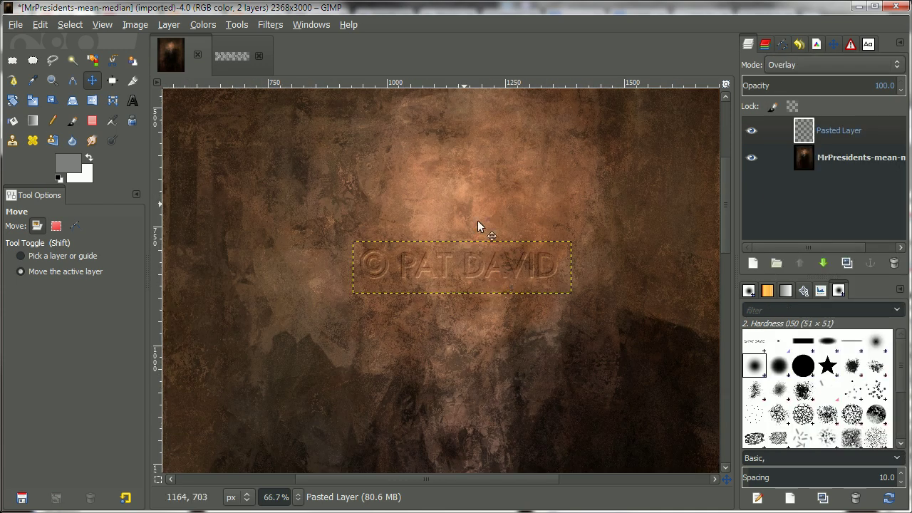
pyautogui.moveTo(466, 271); pyautogui.dragTo(597, 258)
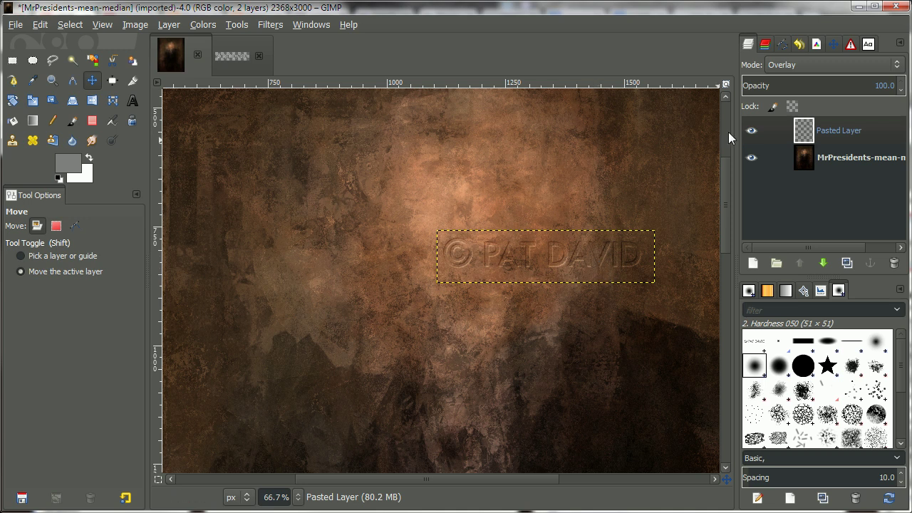
# Step: Duplicate Pasted Layer into 'Pasted Layer copy' to double the Overlay watermark strength
pyautogui.rightClick(803, 137)
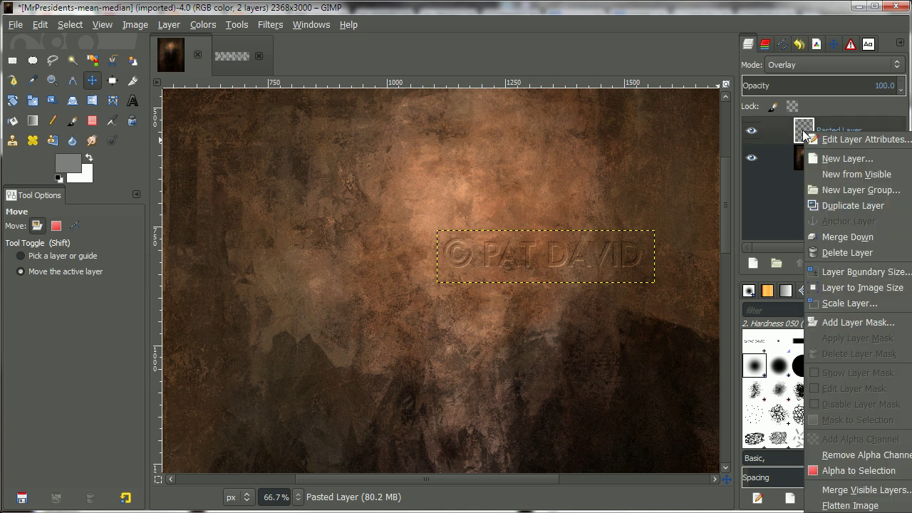
pyautogui.click(825, 206)
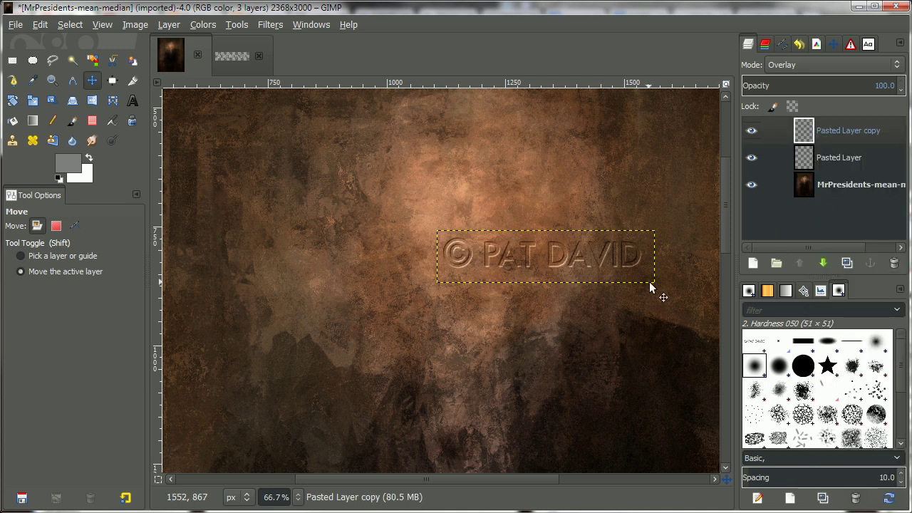
pyautogui.hscroll(2, 657, 281)
pyautogui.scroll(-1, 595, 301)
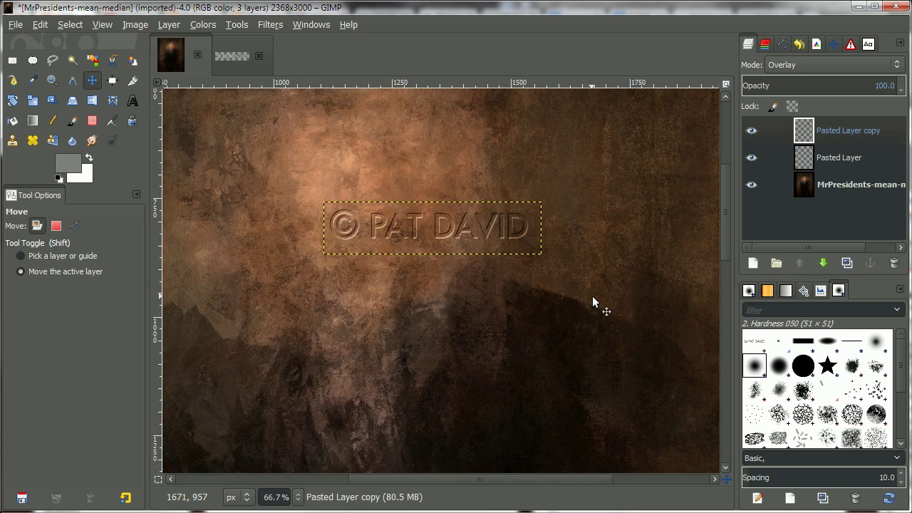
pyautogui.scroll(-2, 582, 287)
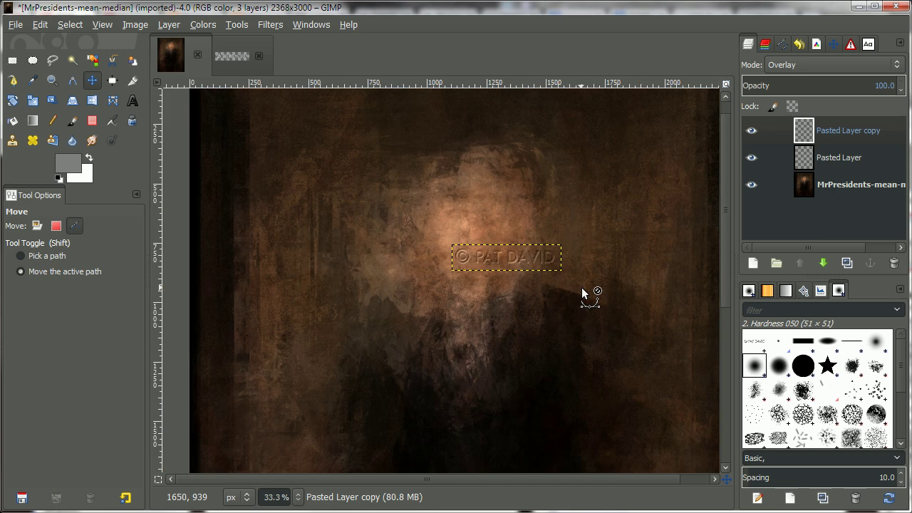
pyautogui.scroll(2, 520, 265)
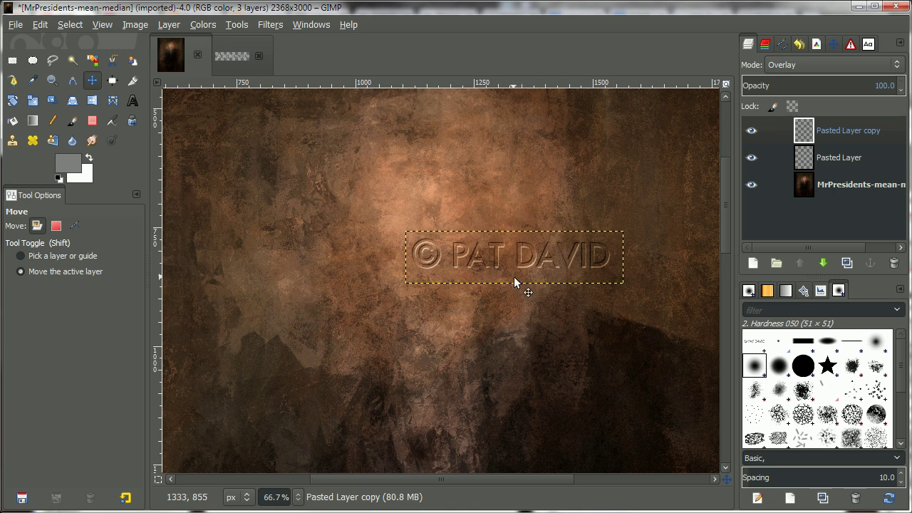
# Step: Open the recent logo image g3839.png
pyautogui.click(21, 27)
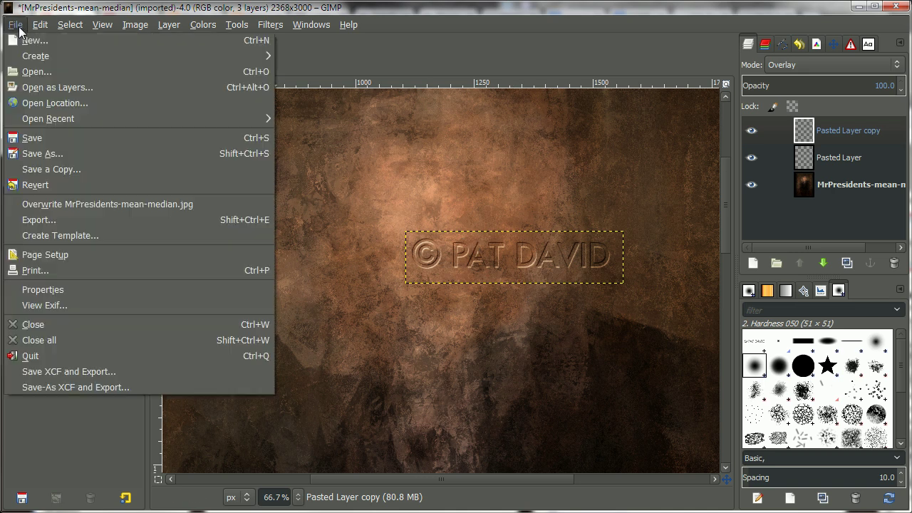
pyautogui.moveTo(96, 119)
pyautogui.click(306, 128)
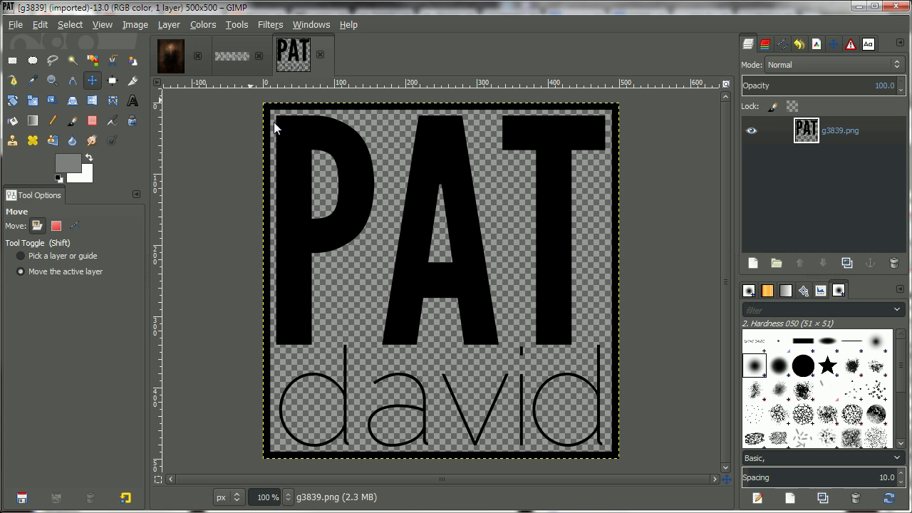
# Step: Resize the canvas to 110% width and height (550×550) with the logo centred
pyautogui.click(126, 26)
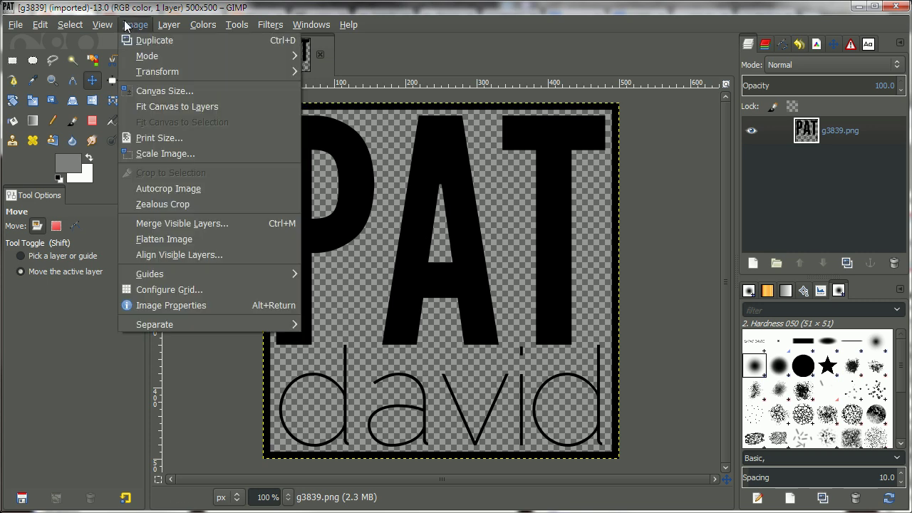
pyautogui.click(193, 96)
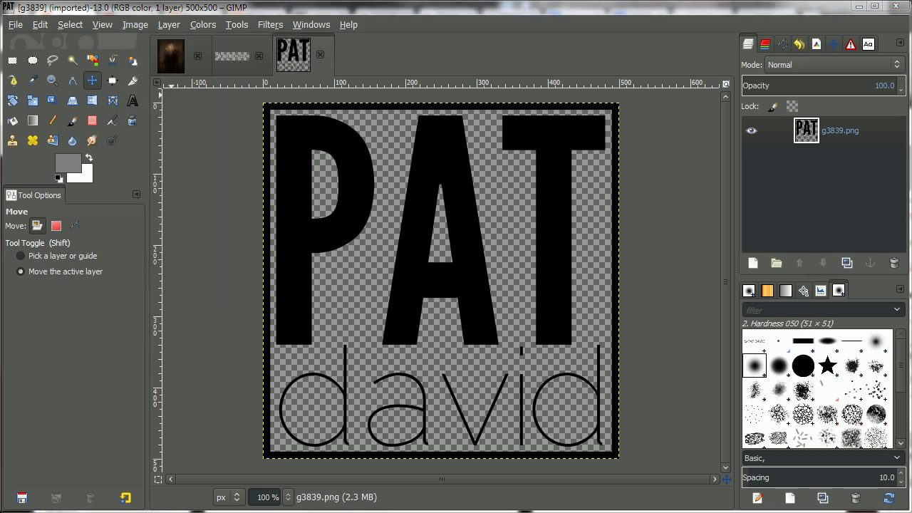
pyautogui.write('110')
pyautogui.press('Tab')
pyautogui.write('110')
pyautogui.press('Tab')
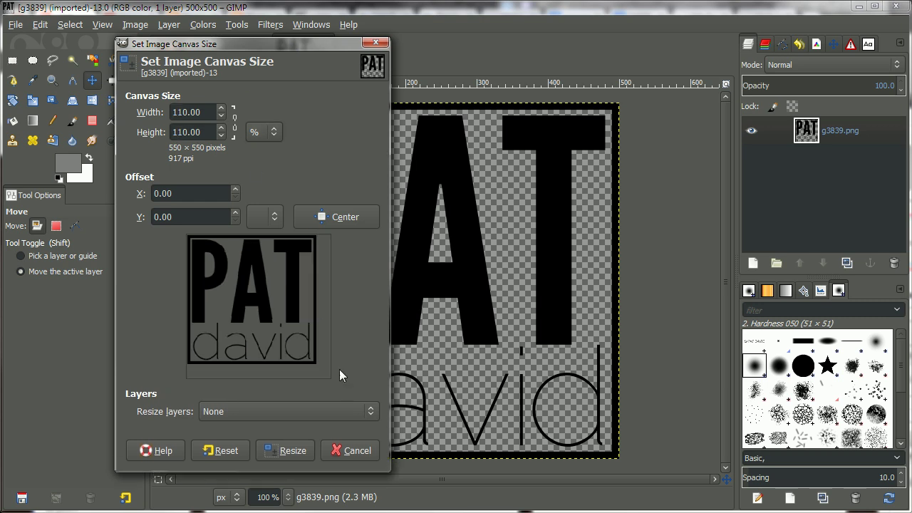
pyautogui.click(341, 219)
pyautogui.click(288, 450)
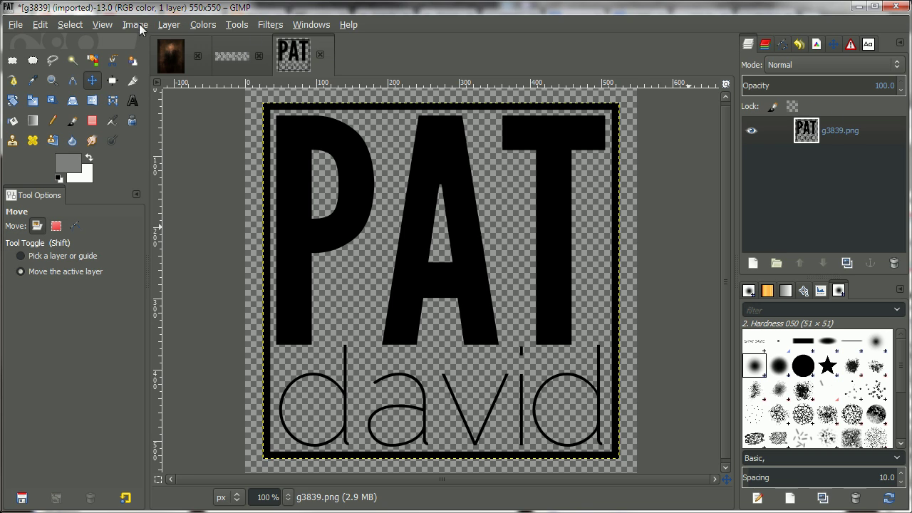
# Step: Raise the Levels output black point to 128 so the logo turns flat mid-grey
pyautogui.click(217, 24)
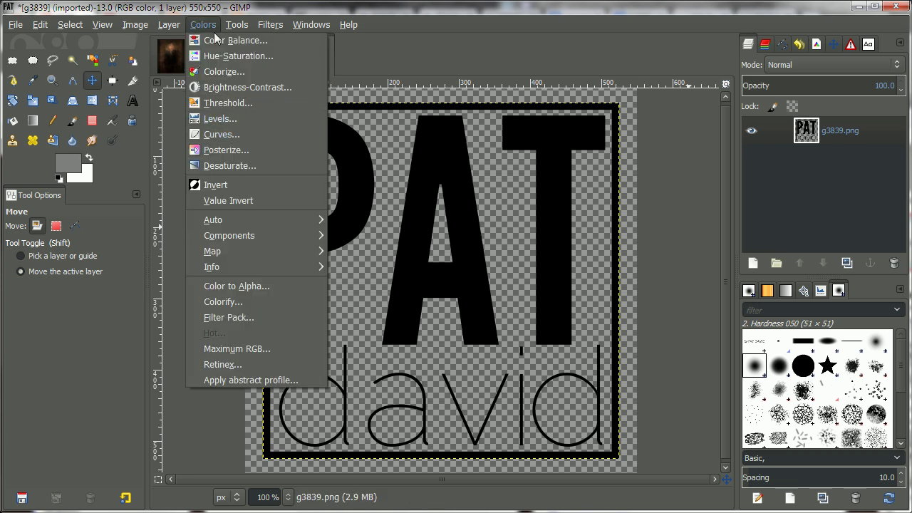
pyautogui.click(208, 24)
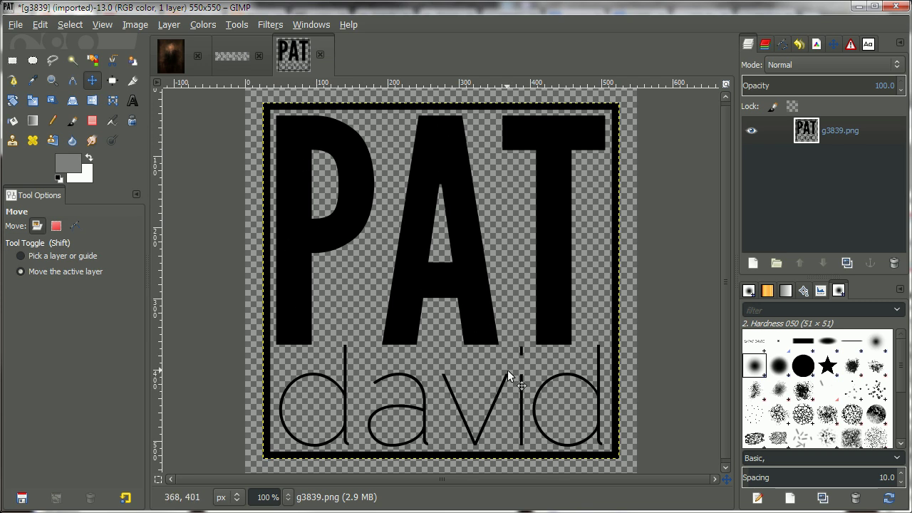
pyautogui.click(207, 25)
pyautogui.click(248, 118)
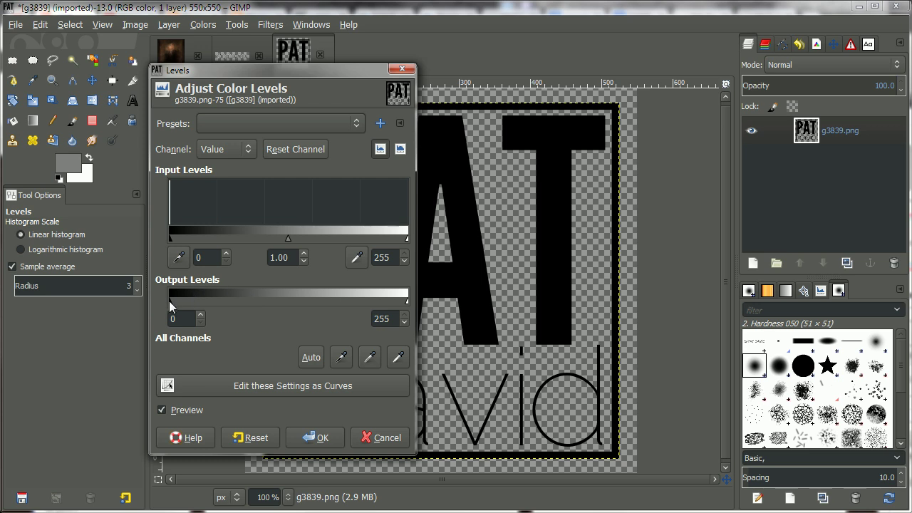
pyautogui.moveTo(169, 298); pyautogui.dragTo(289, 292)
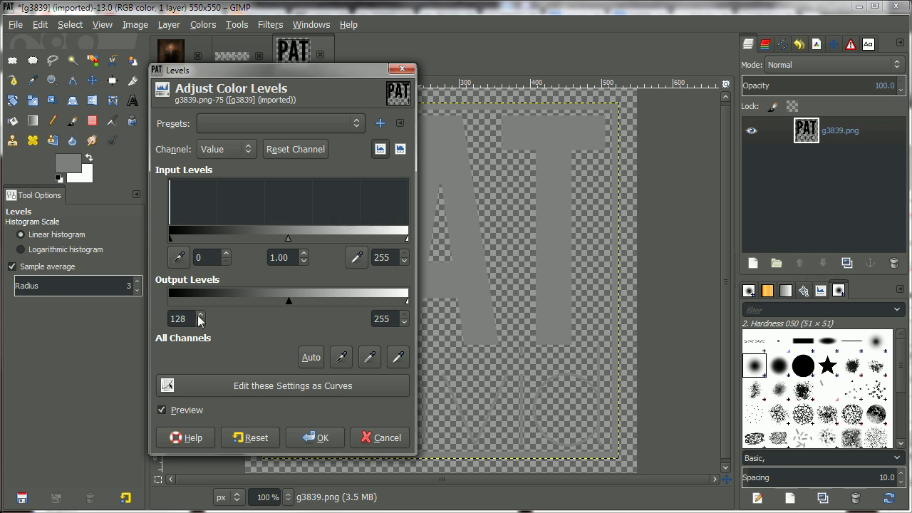
pyautogui.click(317, 437)
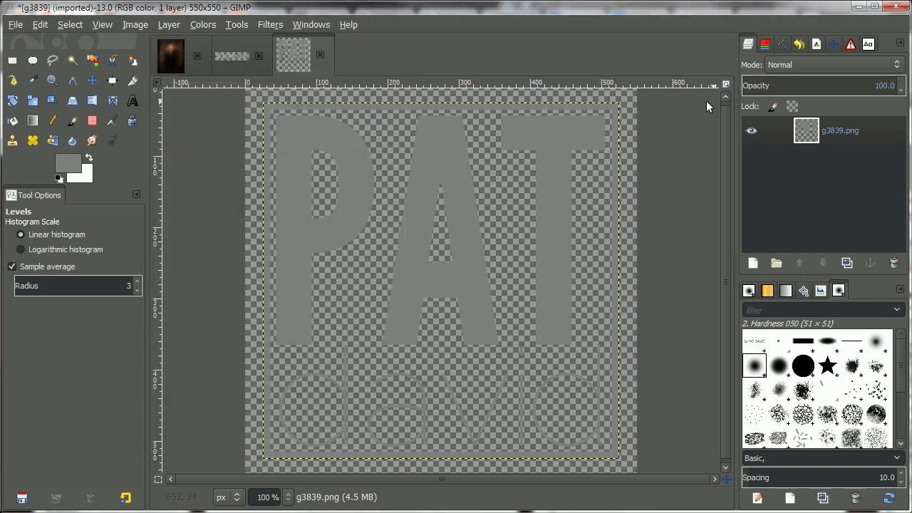
# Step: Duplicate the grey logo layer and turn the original fully white with Levels output black 255
pyautogui.rightClick(800, 135)
pyautogui.click(835, 207)
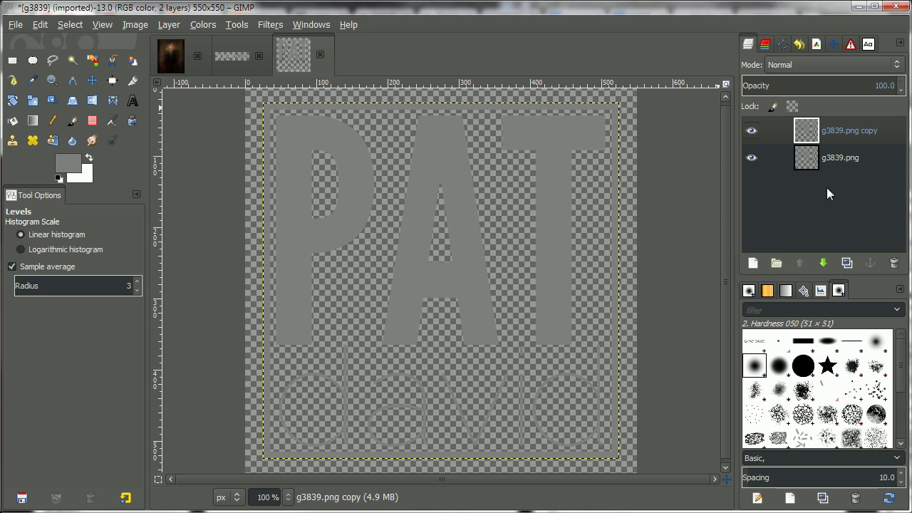
pyautogui.click(813, 163)
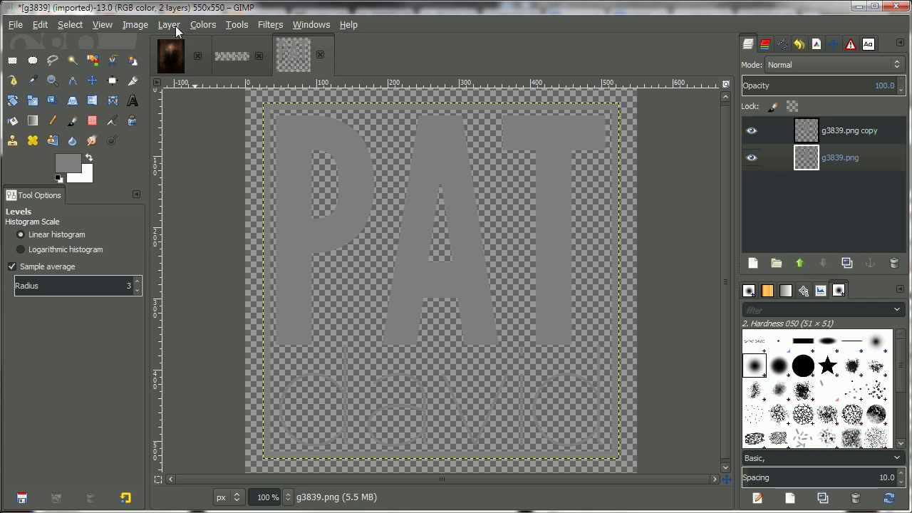
pyautogui.click(196, 27)
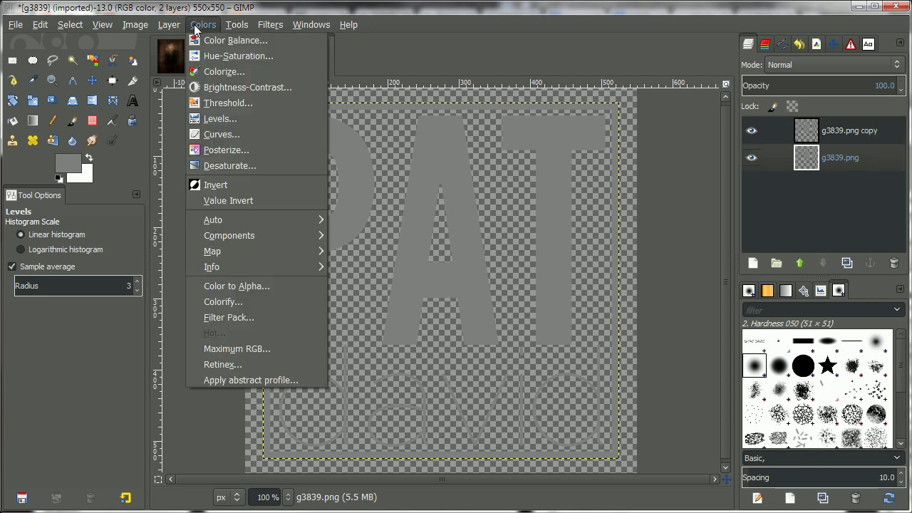
pyautogui.click(232, 119)
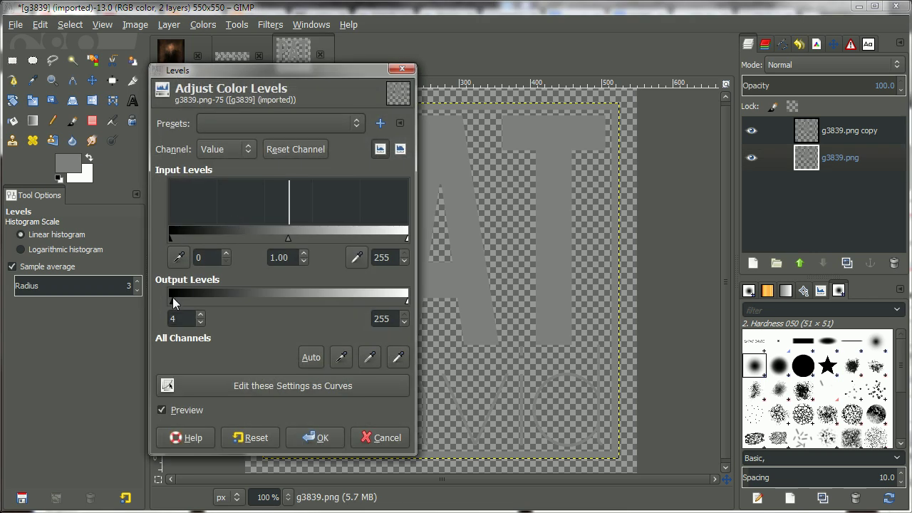
pyautogui.moveTo(183, 298); pyautogui.dragTo(409, 302)
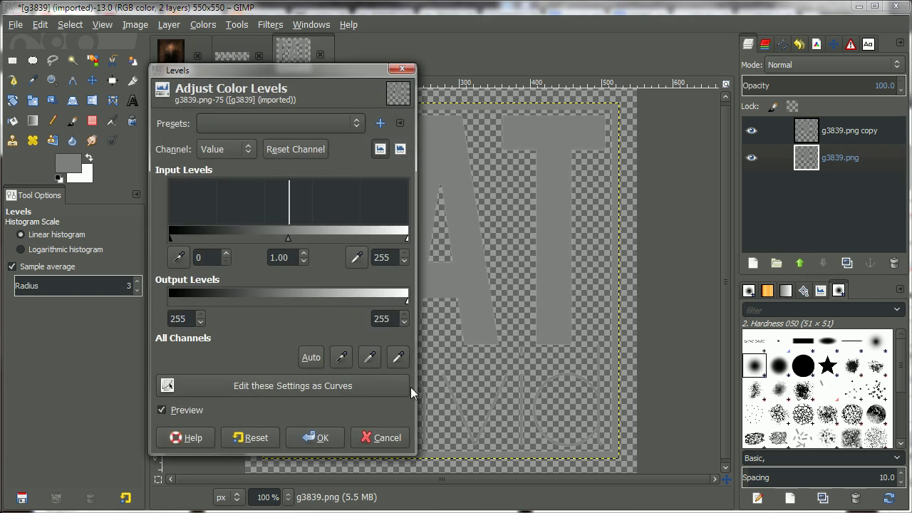
pyautogui.click(321, 436)
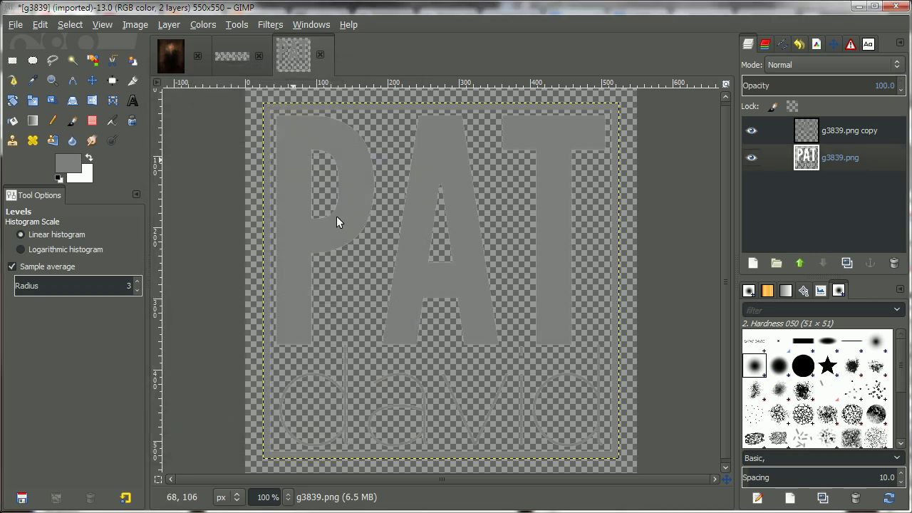
# Step: Apply a 5 px Gaussian blur to the white logo layer
pyautogui.click(270, 25)
pyautogui.moveTo(353, 106)
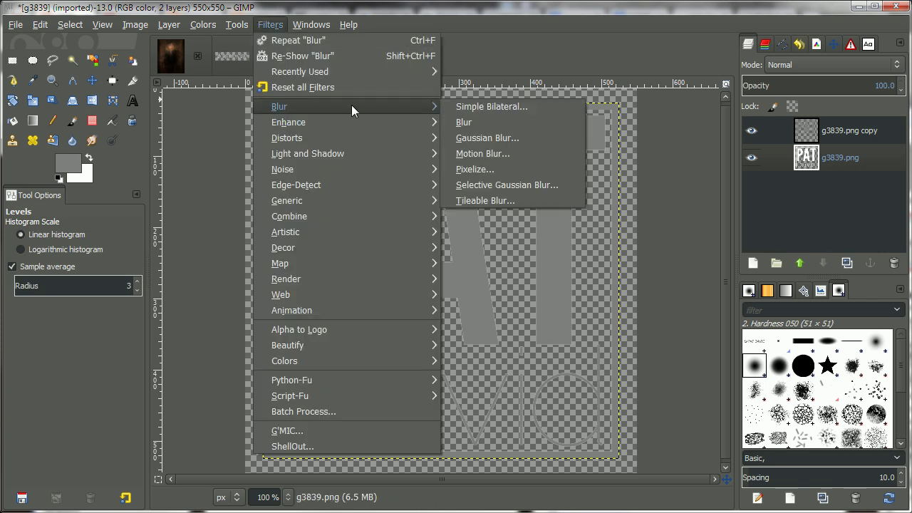
pyautogui.click(480, 141)
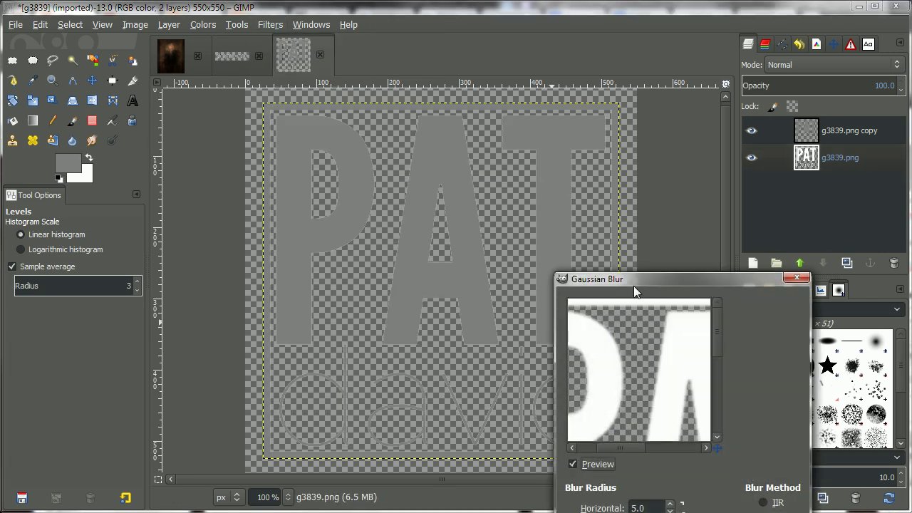
pyautogui.moveTo(638, 278); pyautogui.dragTo(441, 53)
pyautogui.click(473, 280)
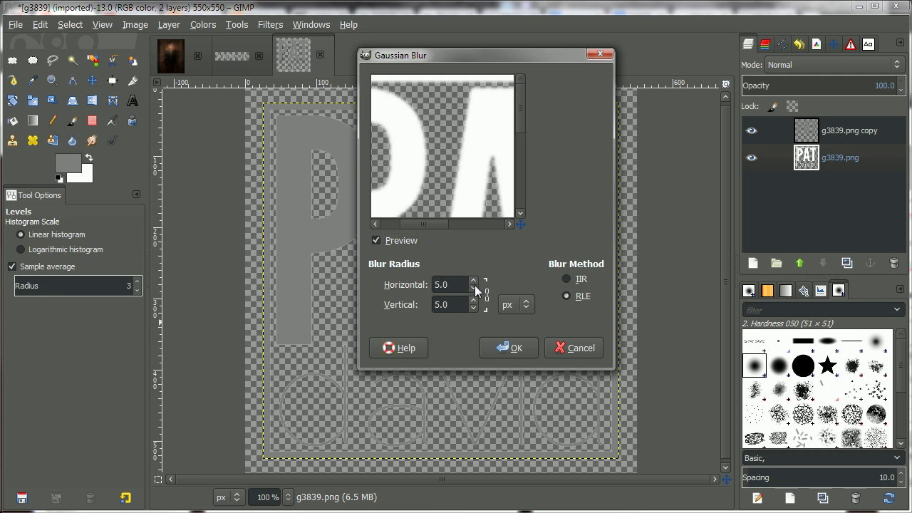
pyautogui.click(510, 347)
# Step: Shift the blurred white layer 4 px down-right beneath the grey logo
pyautogui.click(92, 81)
pyautogui.click(475, 302)
pyautogui.moveTo(475, 302); pyautogui.dragTo(477, 305)
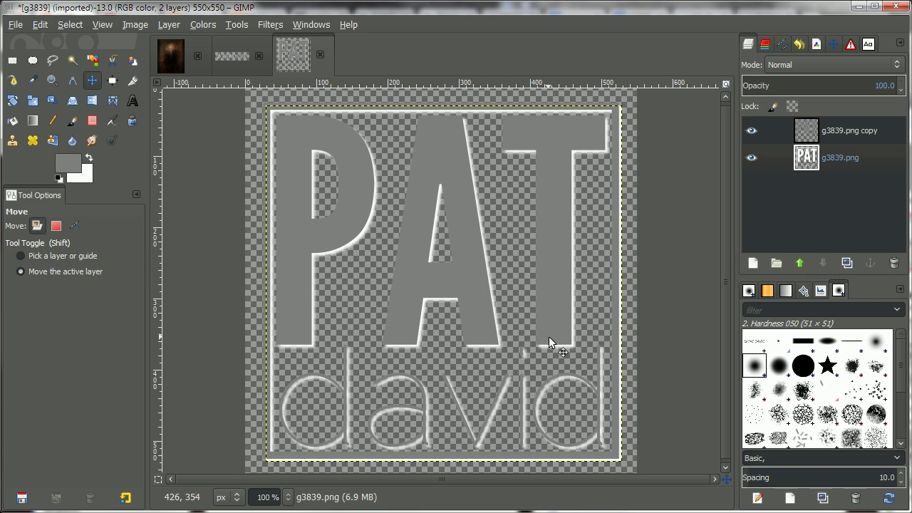
# Step: Duplicate the white layer, turn it black with Levels output white 0, and shift it up-left
pyautogui.rightClick(807, 160)
pyautogui.click(856, 231)
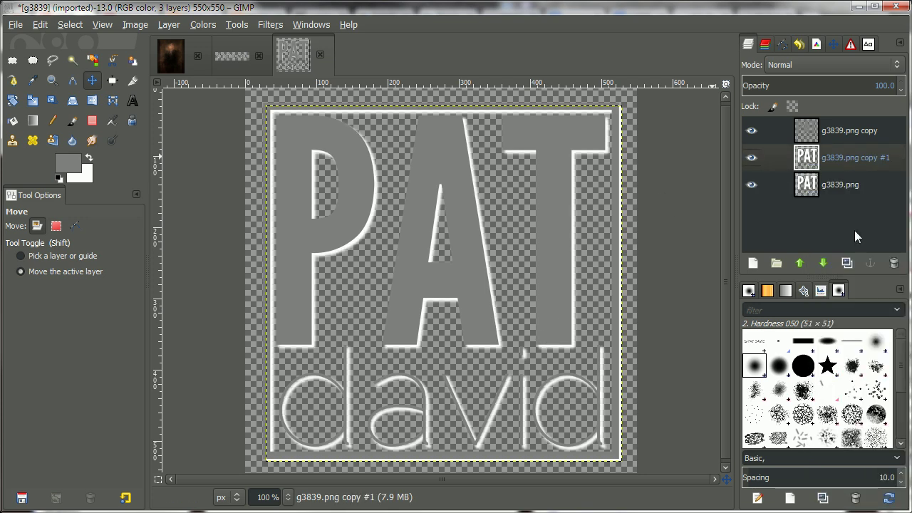
pyautogui.click(202, 26)
pyautogui.click(242, 114)
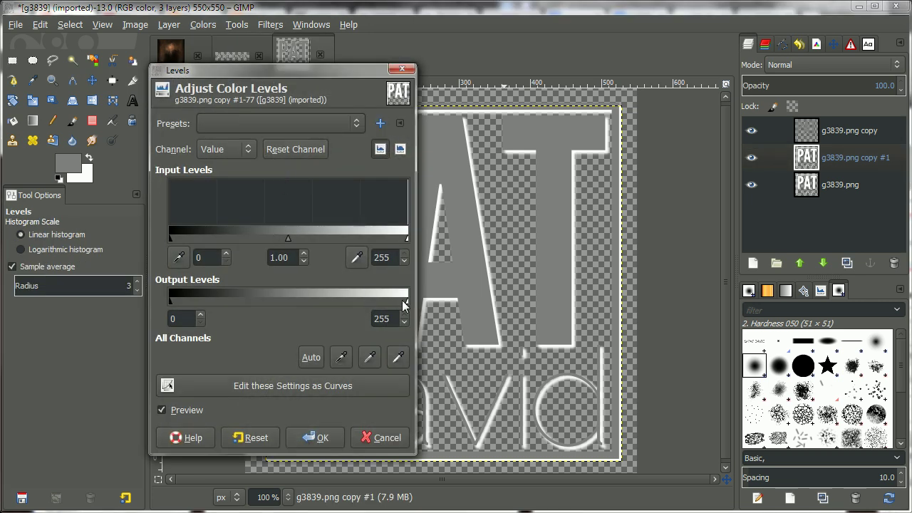
pyautogui.moveTo(406, 301); pyautogui.dragTo(164, 299)
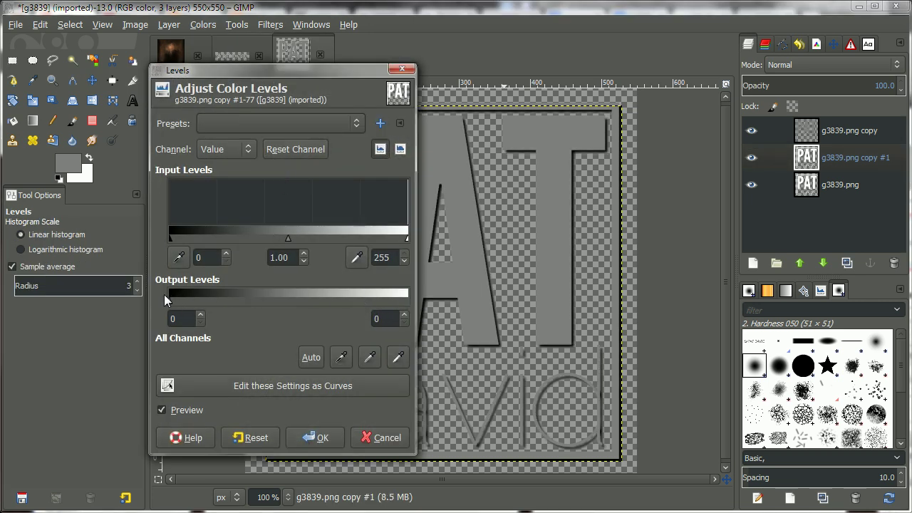
pyautogui.click(316, 438)
pyautogui.click(92, 80)
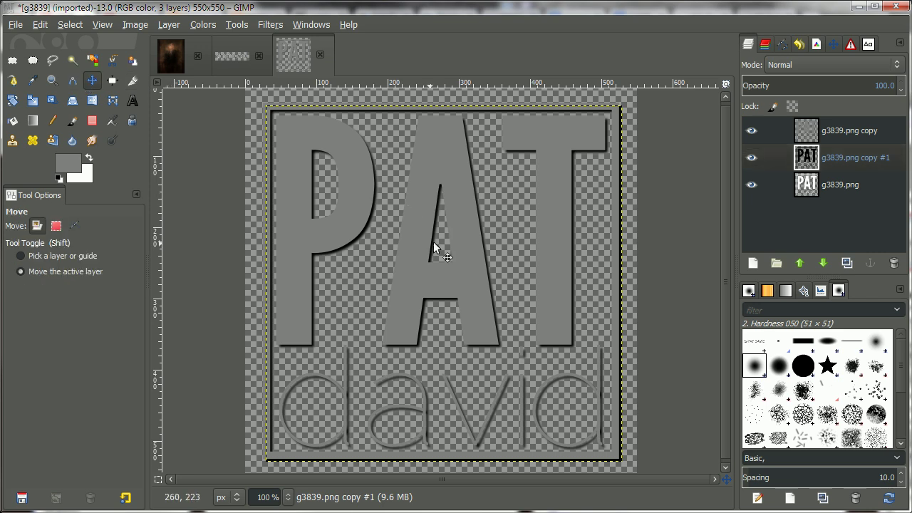
pyautogui.moveTo(420, 250); pyautogui.dragTo(415, 246)
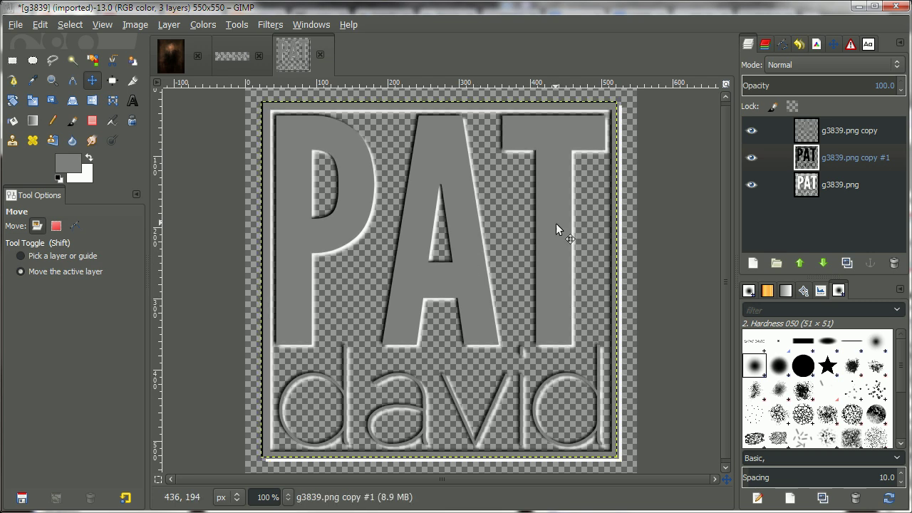
# Step: Merge the embossed logo into a new Visible layer and copy it to the clipboard
pyautogui.rightClick(832, 164)
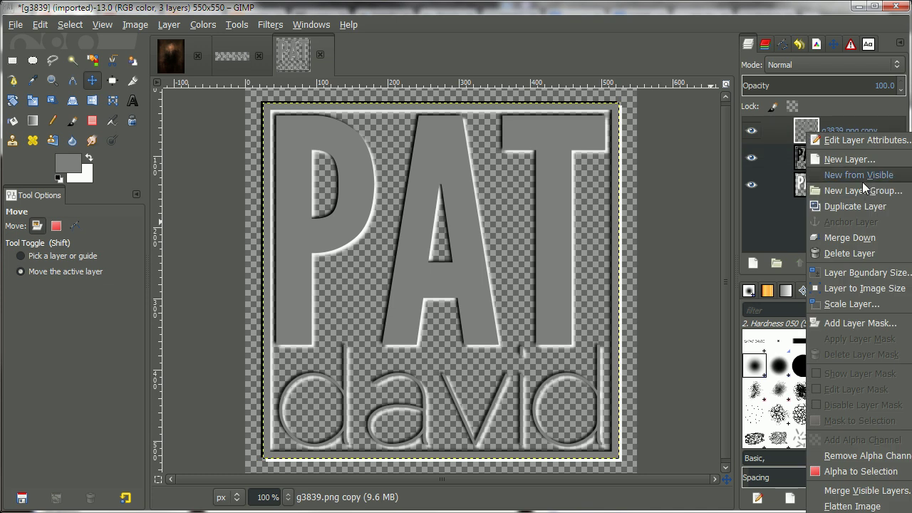
pyautogui.click(862, 175)
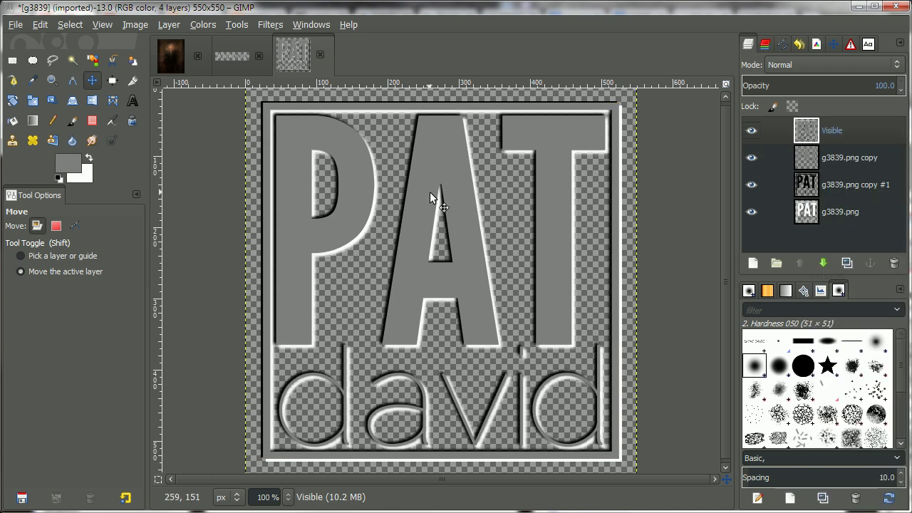
pyautogui.click(40, 24)
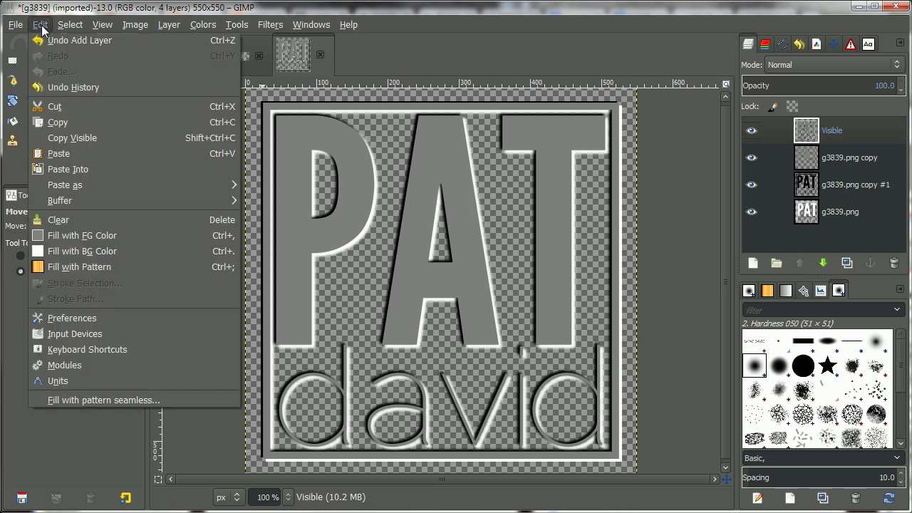
pyautogui.click(83, 124)
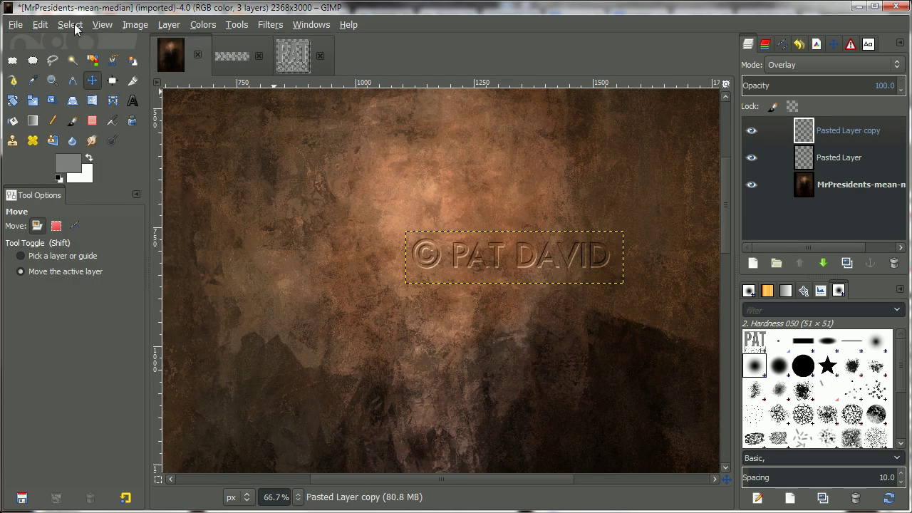
# Step: Paste the embossed logo into the portrait as a new layer and move it up-left
pyautogui.click(45, 25)
pyautogui.click(107, 151)
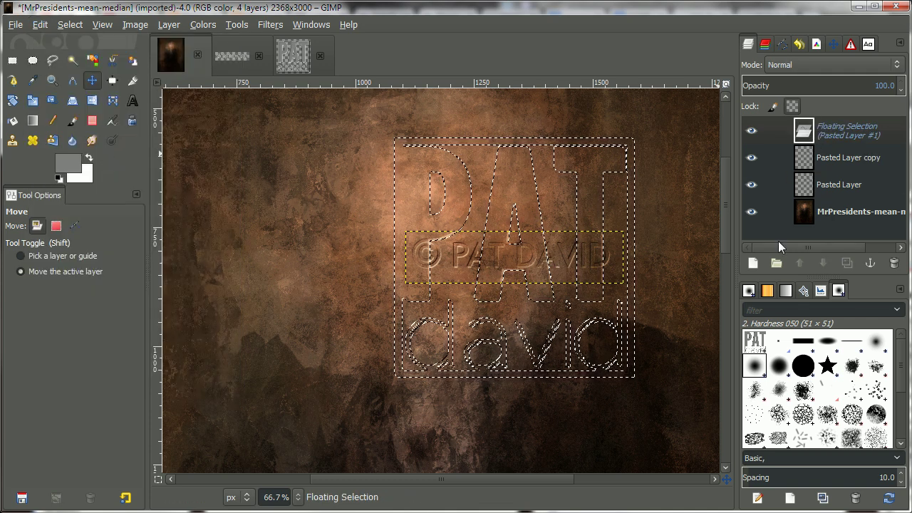
pyautogui.click(753, 264)
pyautogui.moveTo(531, 230); pyautogui.dragTo(334, 205)
# Step: Set the pasted logo layer's blend mode to Overlay
pyautogui.click(812, 65)
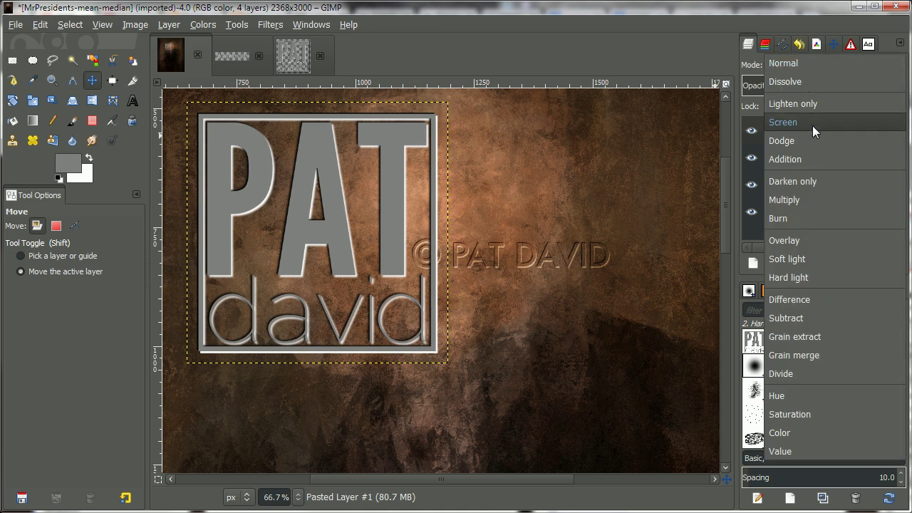
pyautogui.click(820, 240)
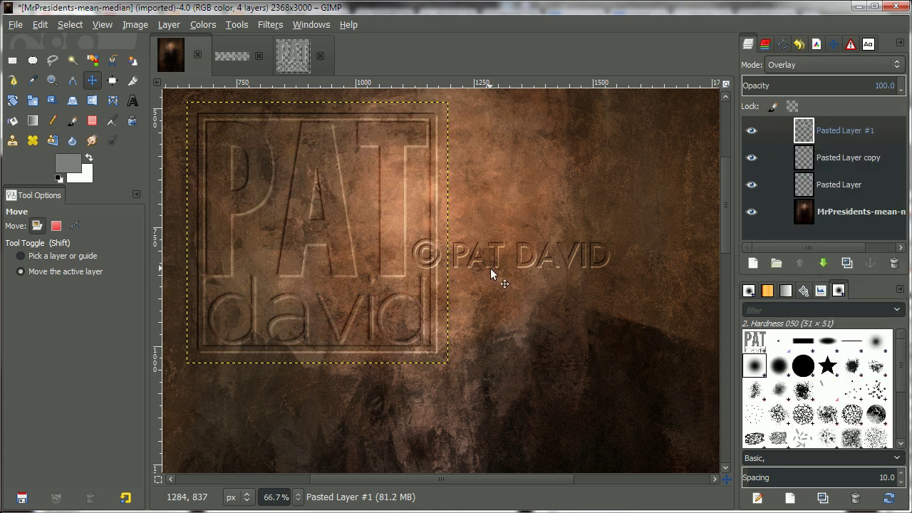
pyautogui.scroll(-1, 560, 284)
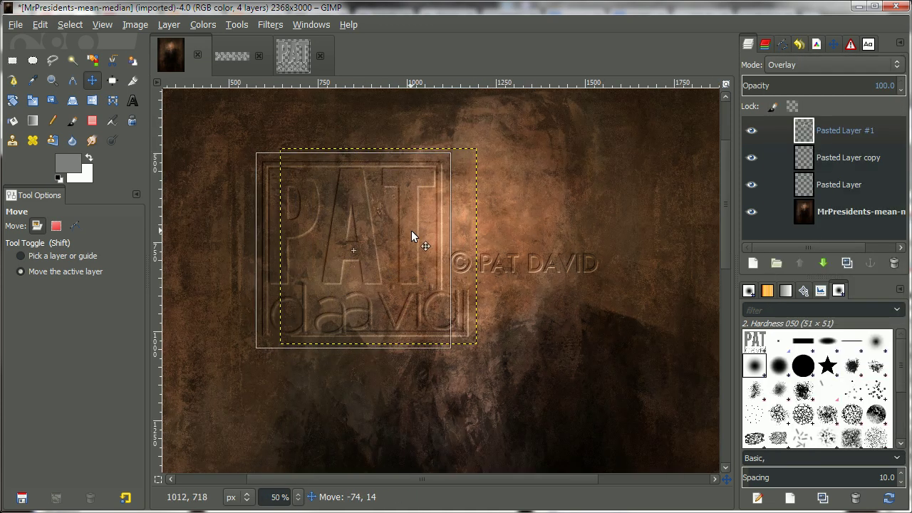